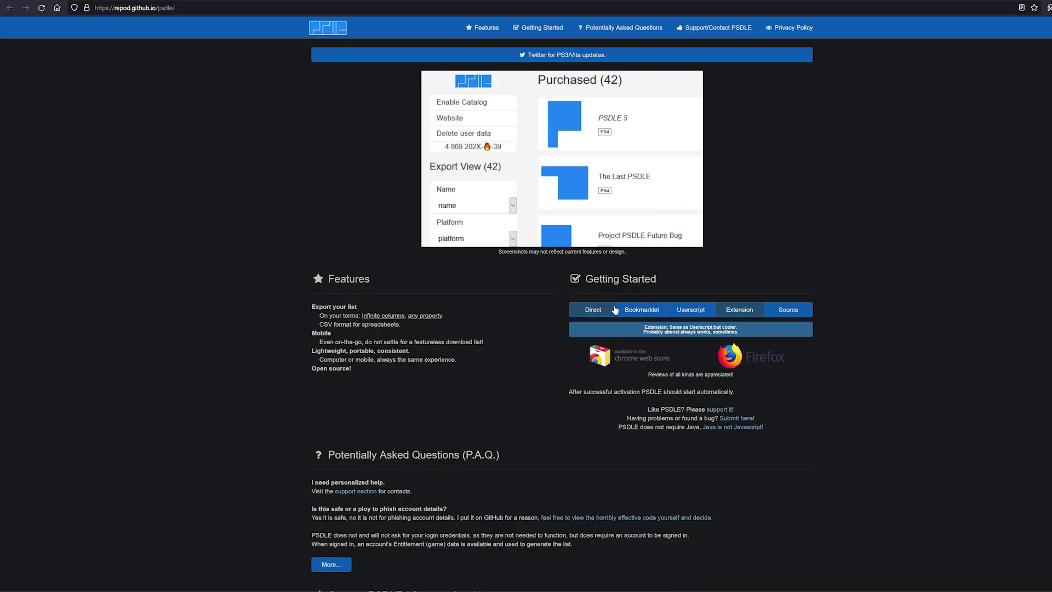
Read the Getting Started instructions for the Direct, Bookmarklet and Extension methods of running PSDLE
left_click(603, 312)
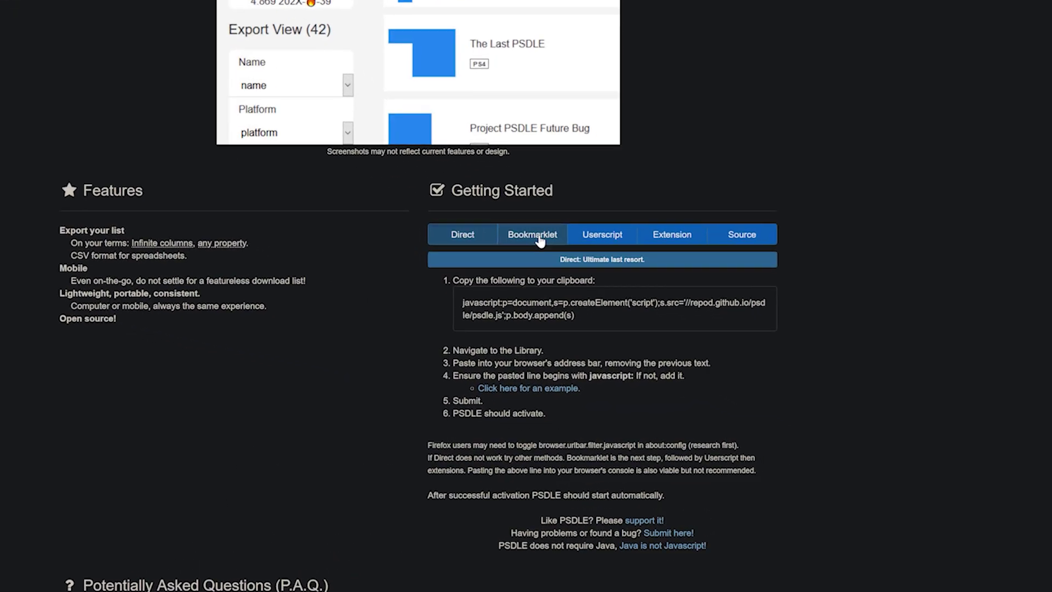
left_click(646, 313)
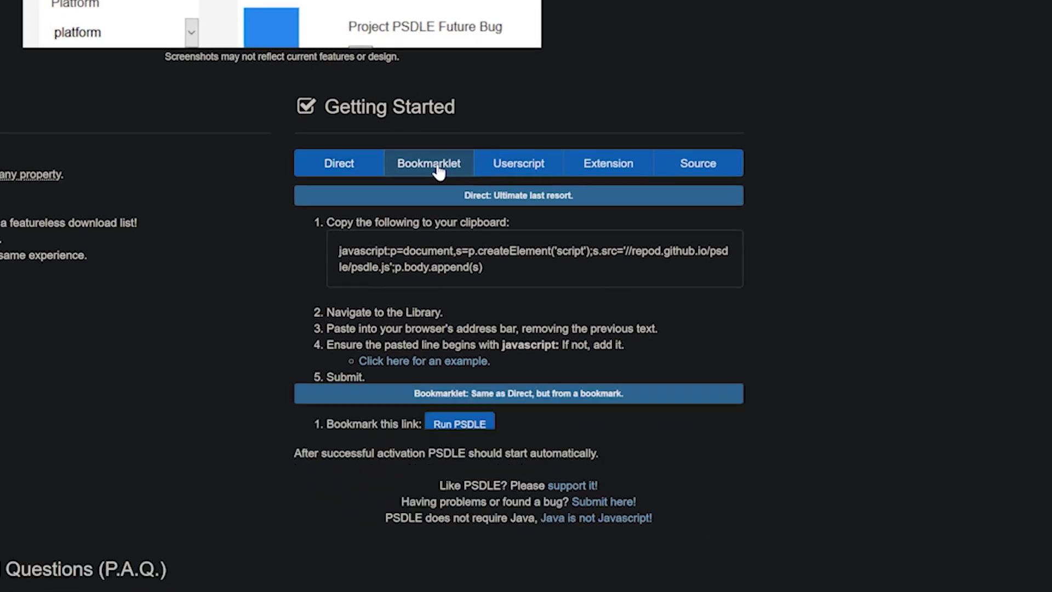
left_click(313, 163)
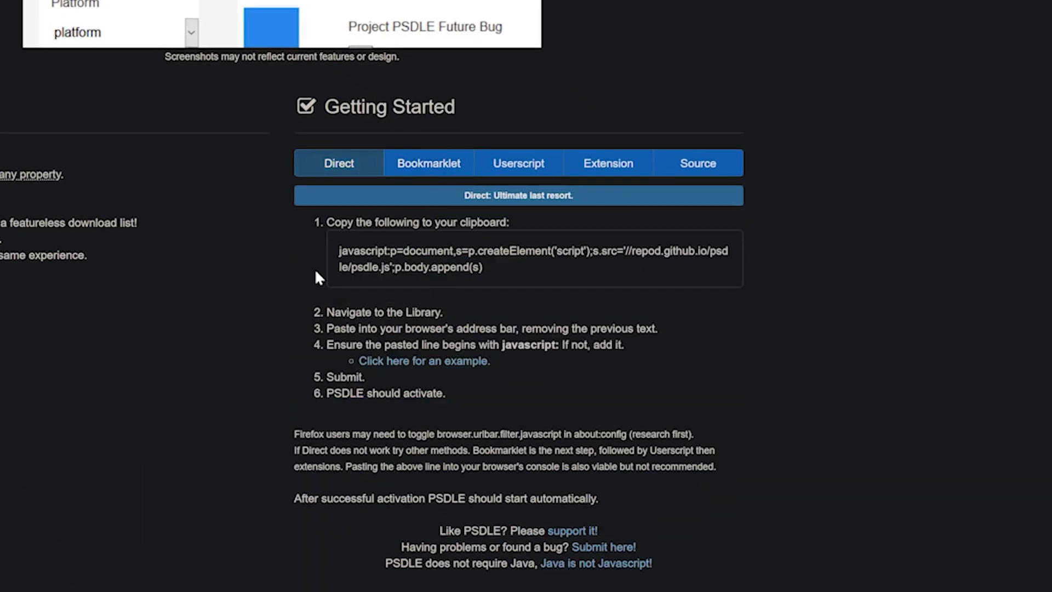
left_click(432, 163)
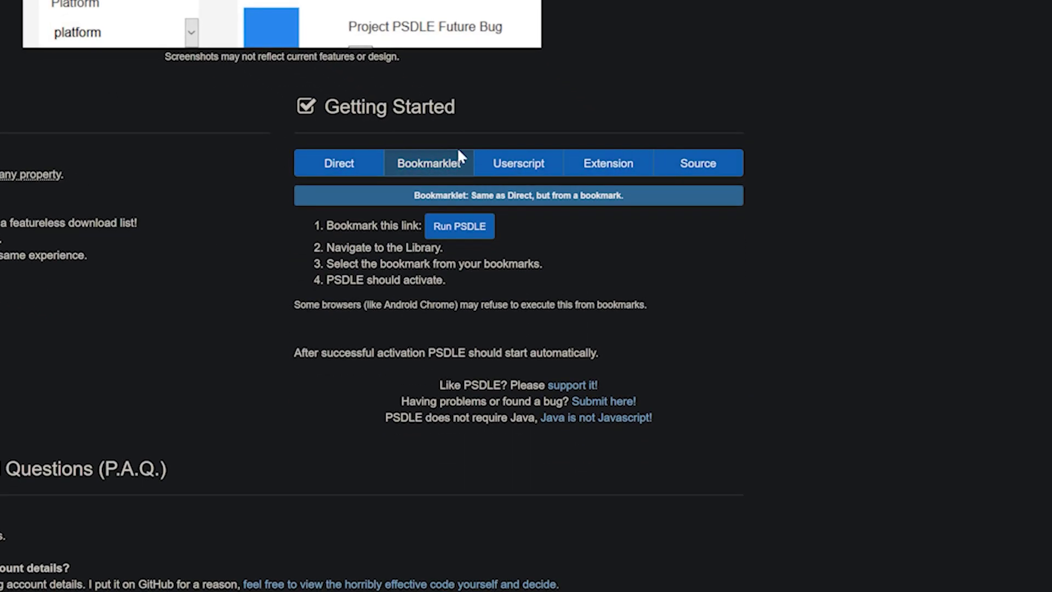
left_click(606, 165)
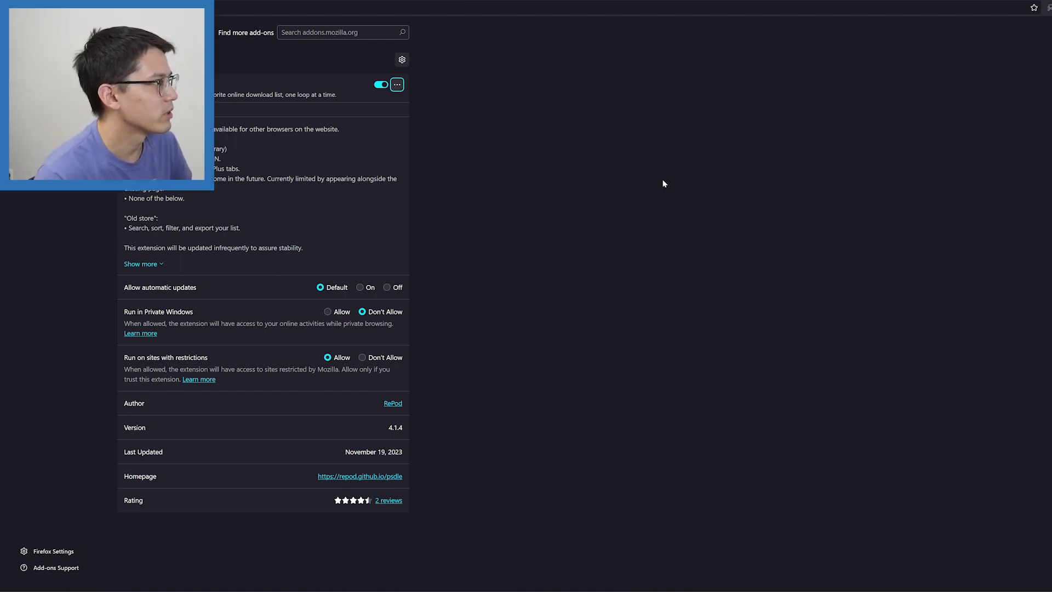
Switch to the PlayStation Store, open the account's Game Library and try the PS5 and PS4 filters on the purchased games
key("ctrl+Tab")
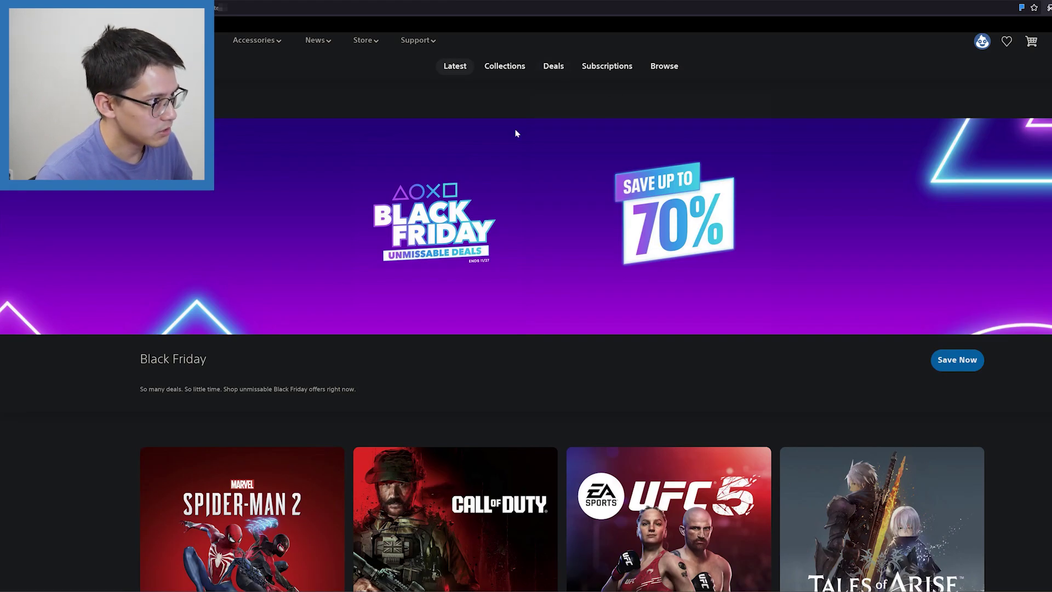
left_click(979, 42)
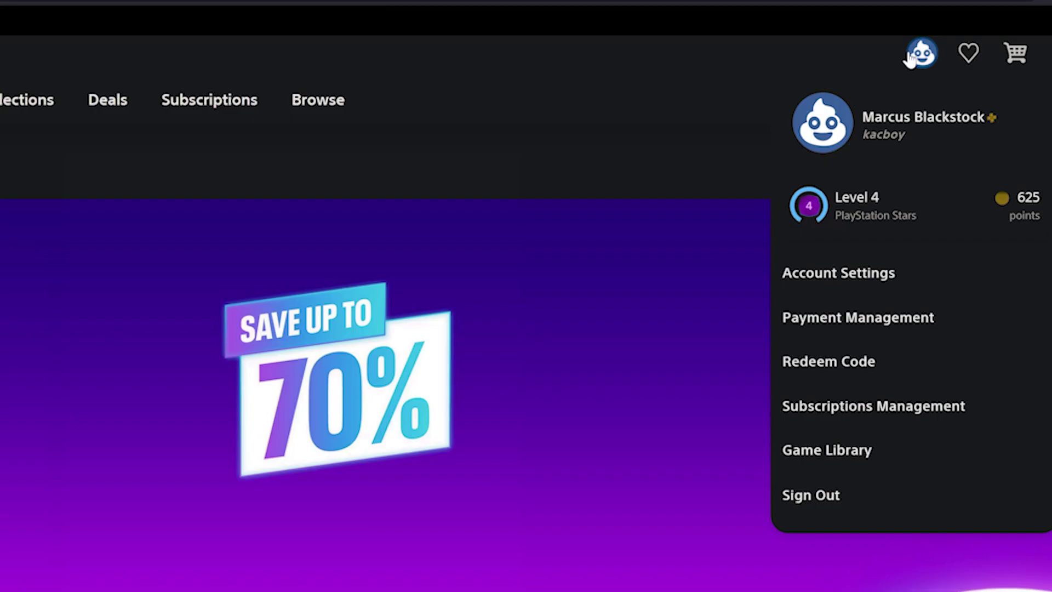
left_click(826, 451)
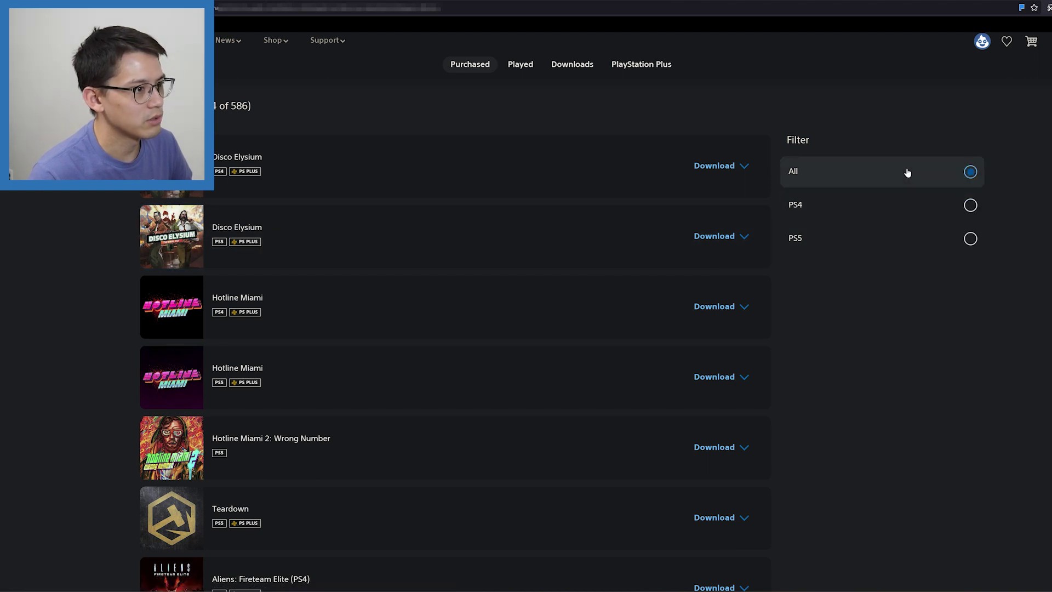
left_click(836, 242)
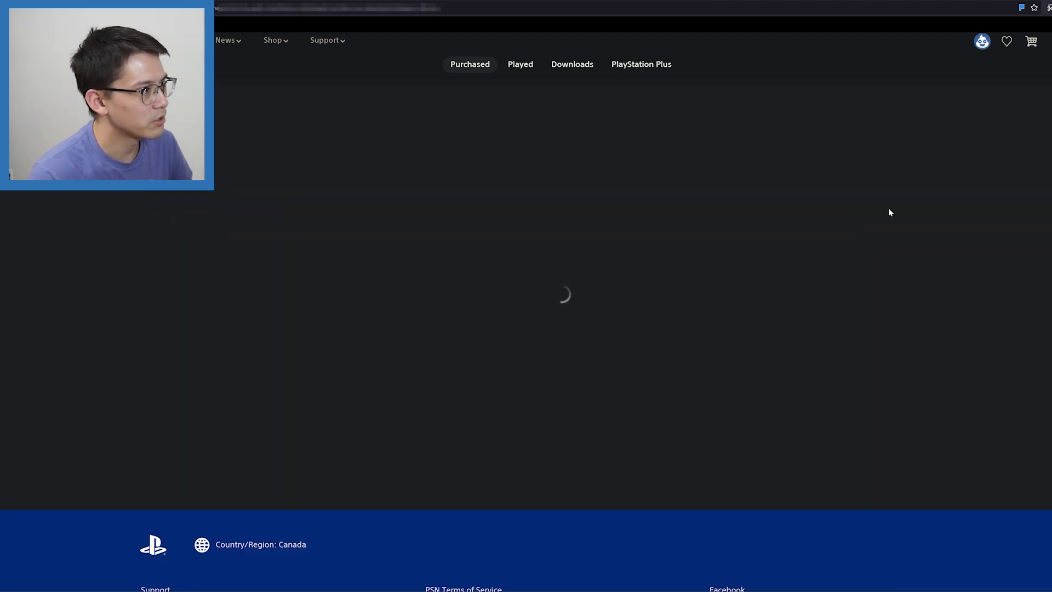
left_click(873, 211)
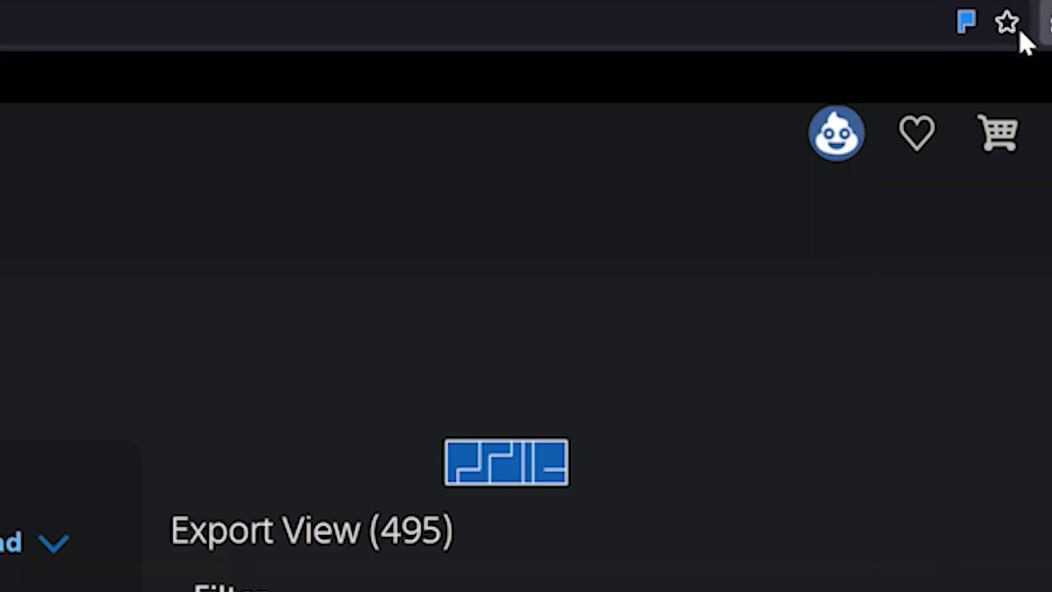
Activate PSDLE on the purchased list with the All filter and expand its Export View options
left_click(966, 21)
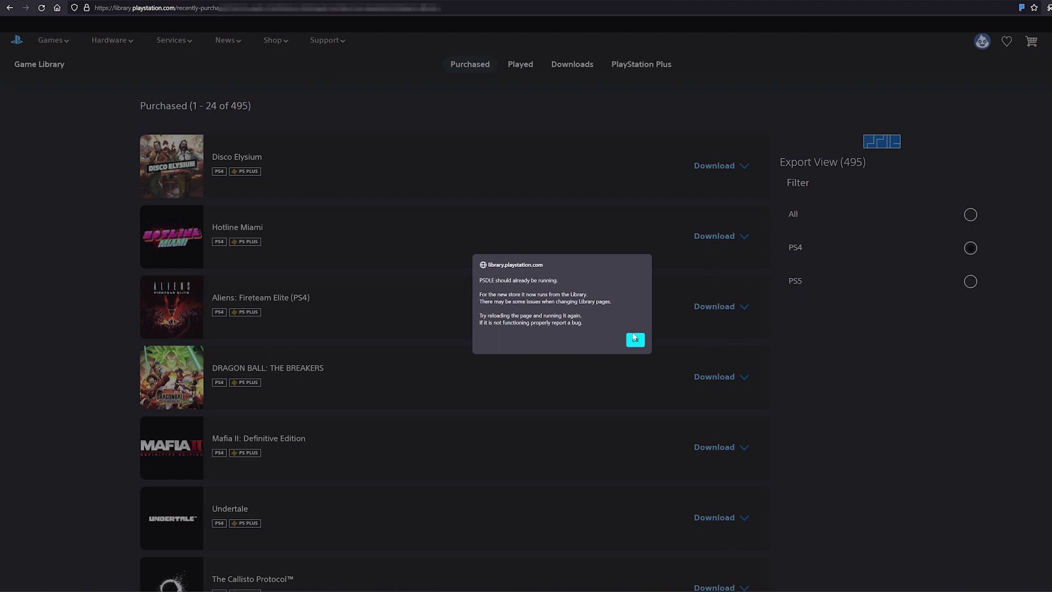
left_click(634, 339)
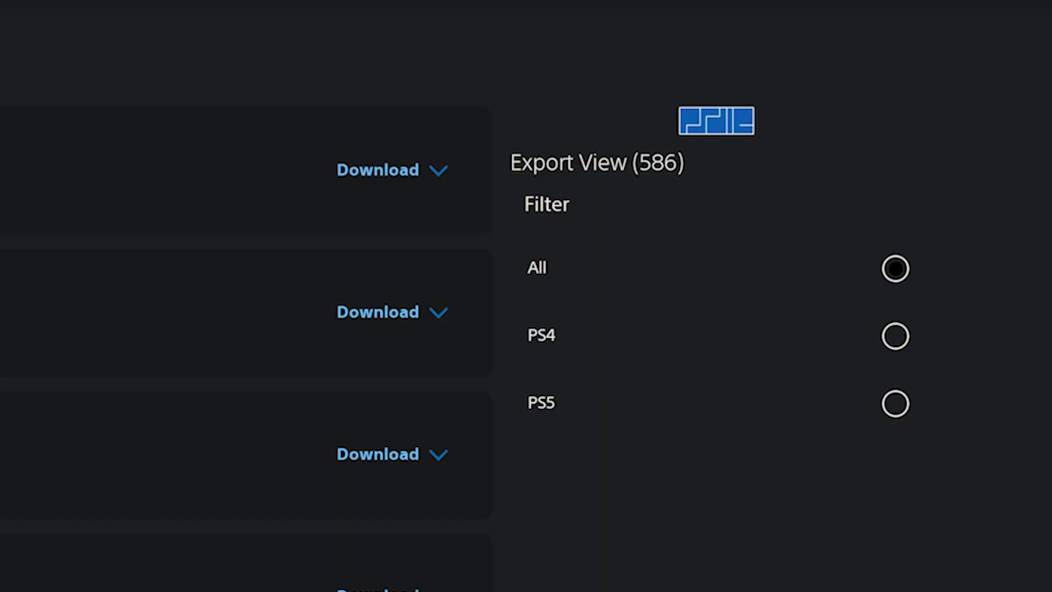
left_click(659, 175)
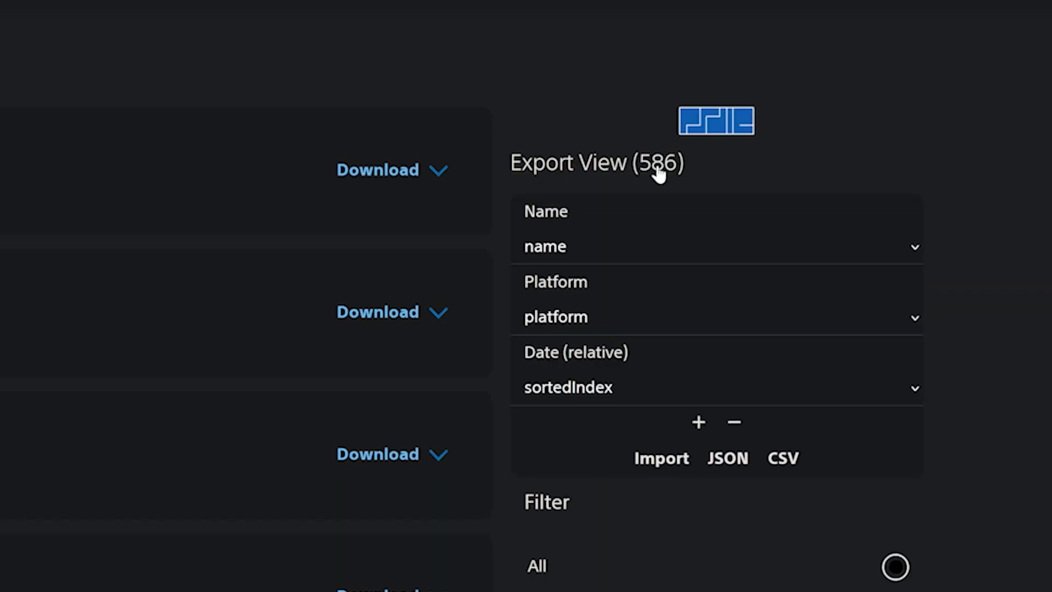
Add a fourth export column and check its available properties, leaving it set to empty
left_click(699, 422)
left_click(814, 308)
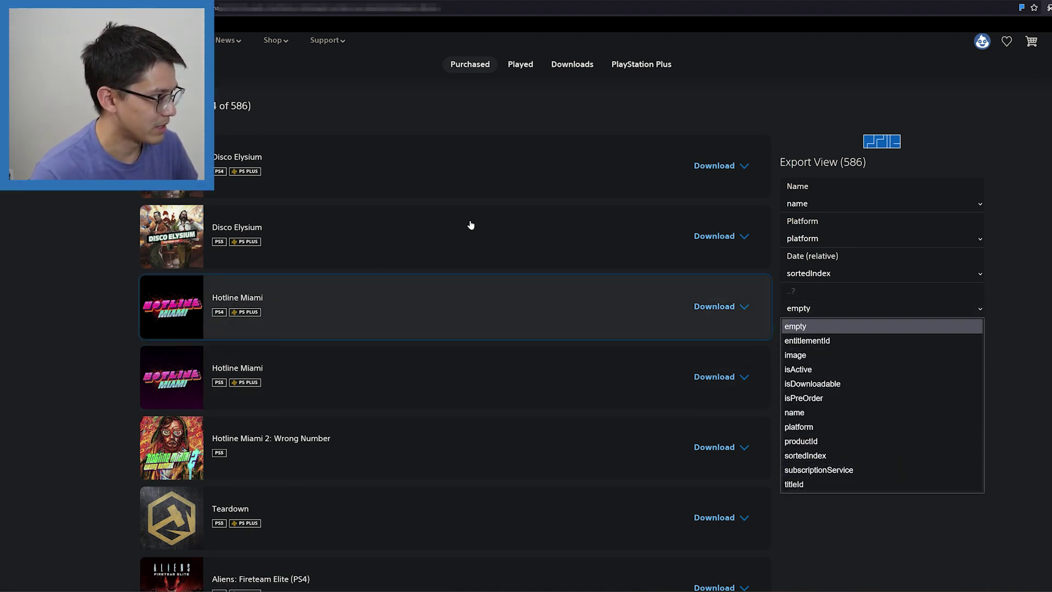
key("Escape")
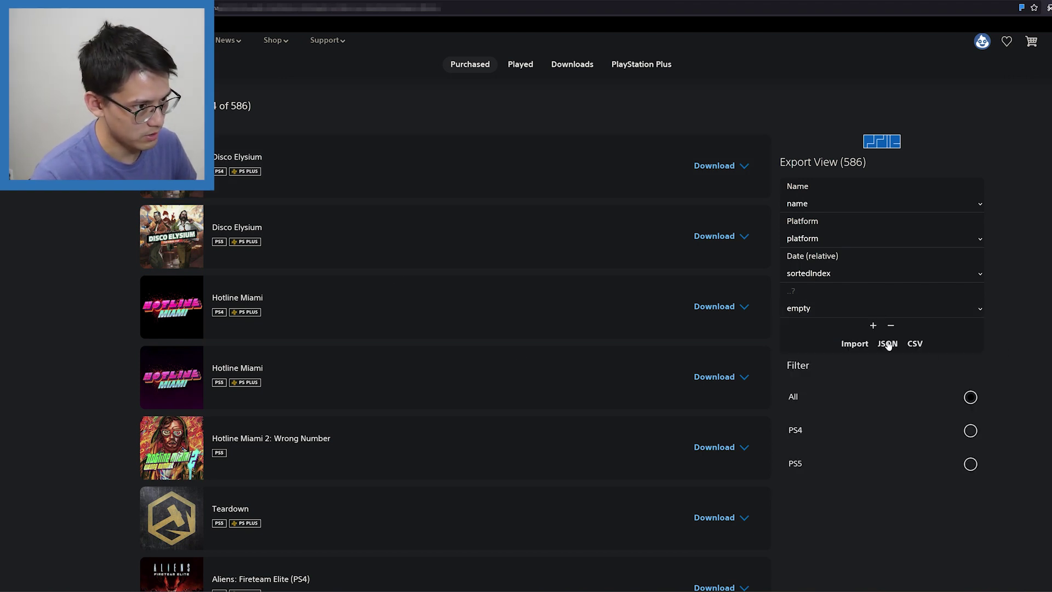
Add a fifth export column with the isDownloadable property and title it downloadable
left_click(874, 326)
left_click(846, 343)
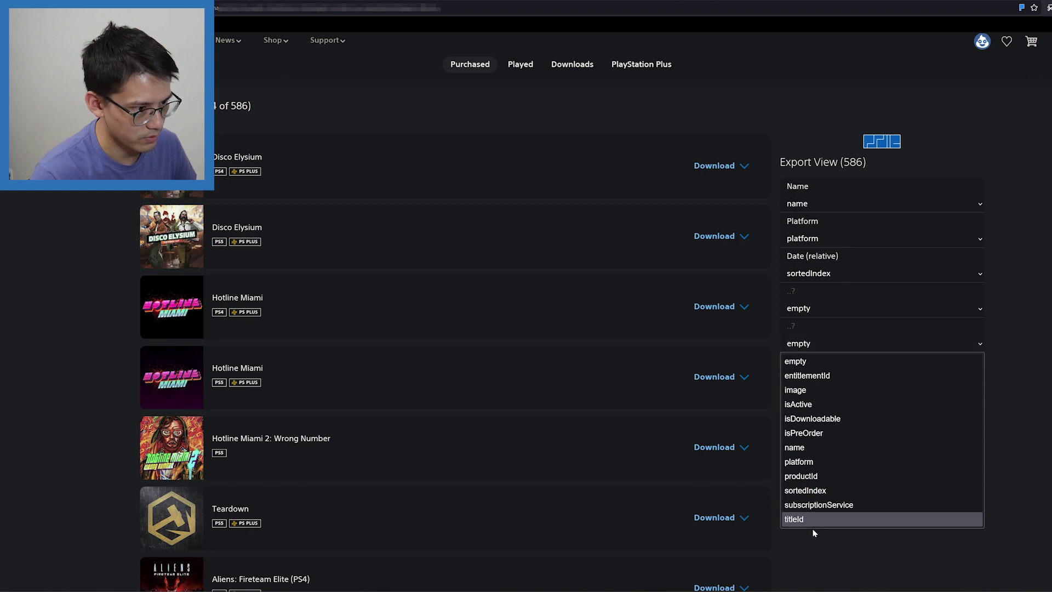
left_click(817, 419)
left_click(819, 324)
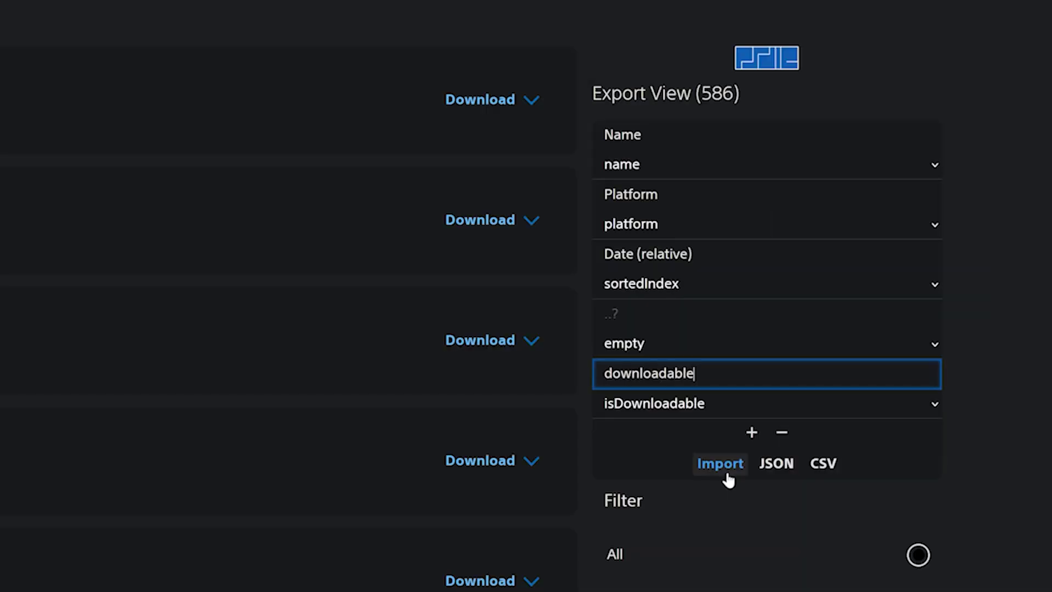
View the column configuration text in the import prompt and close it without importing anything
left_click(719, 463)
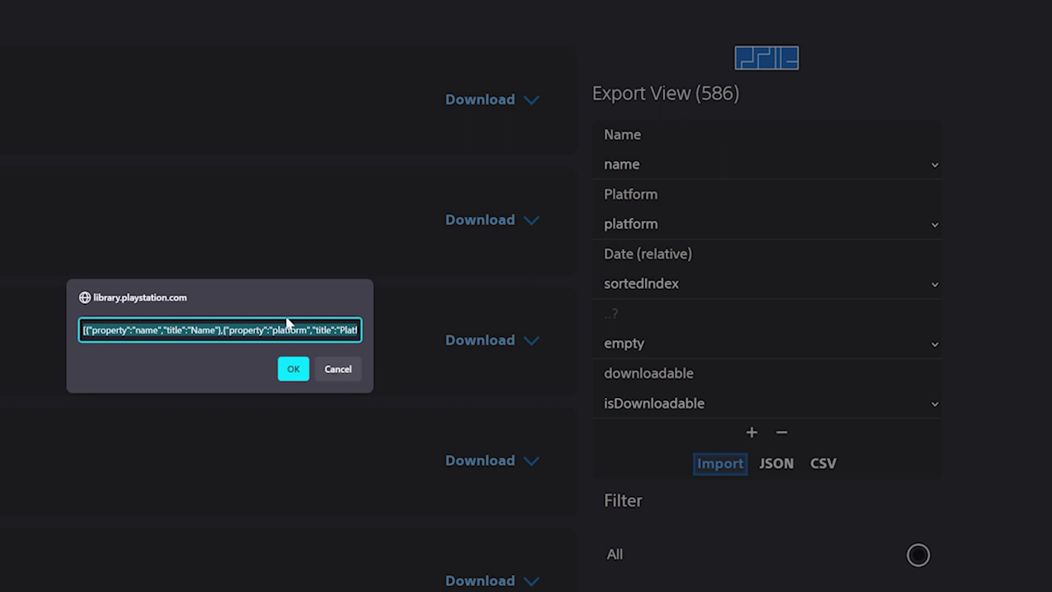
left_click_drag(94, 330, 359, 331)
left_click(338, 369)
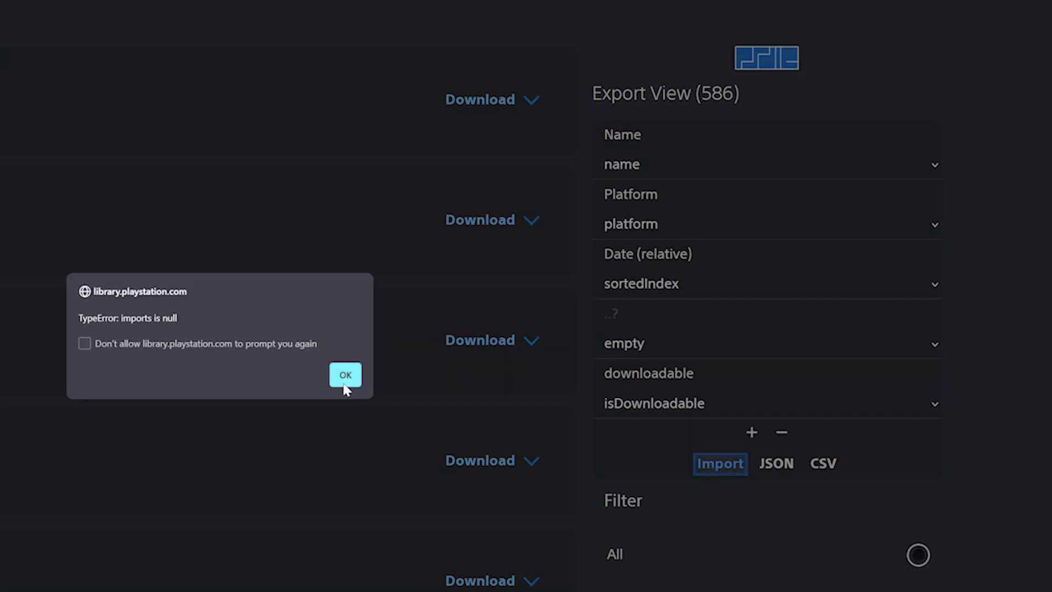
left_click(344, 383)
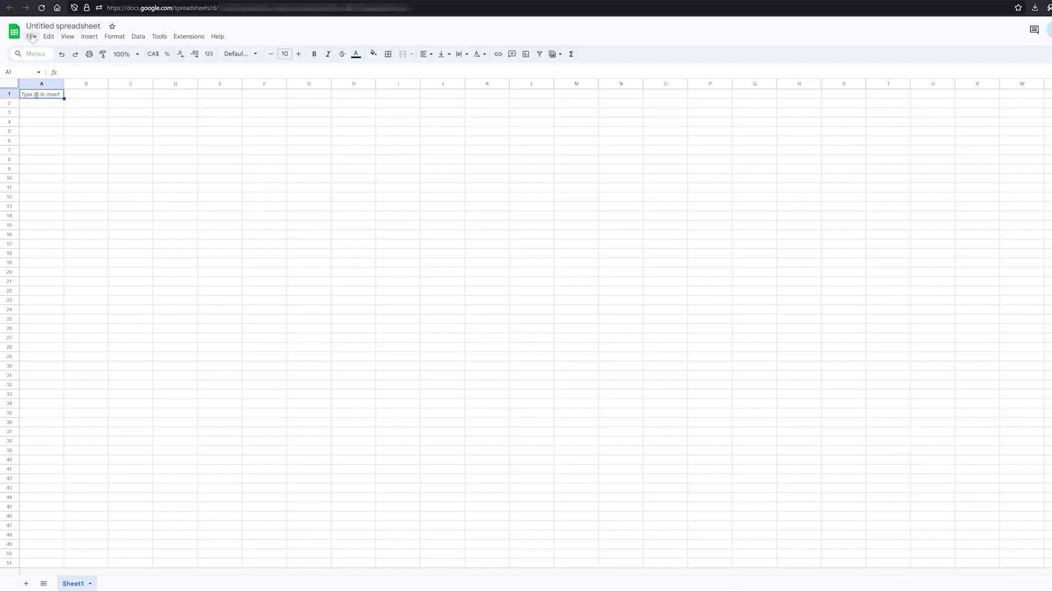
In the untitled Google Sheets spreadsheet, upload psdle_2023-11-21T23 44 43.742Z.csv from the Downloads folder for import
left_click(31, 37)
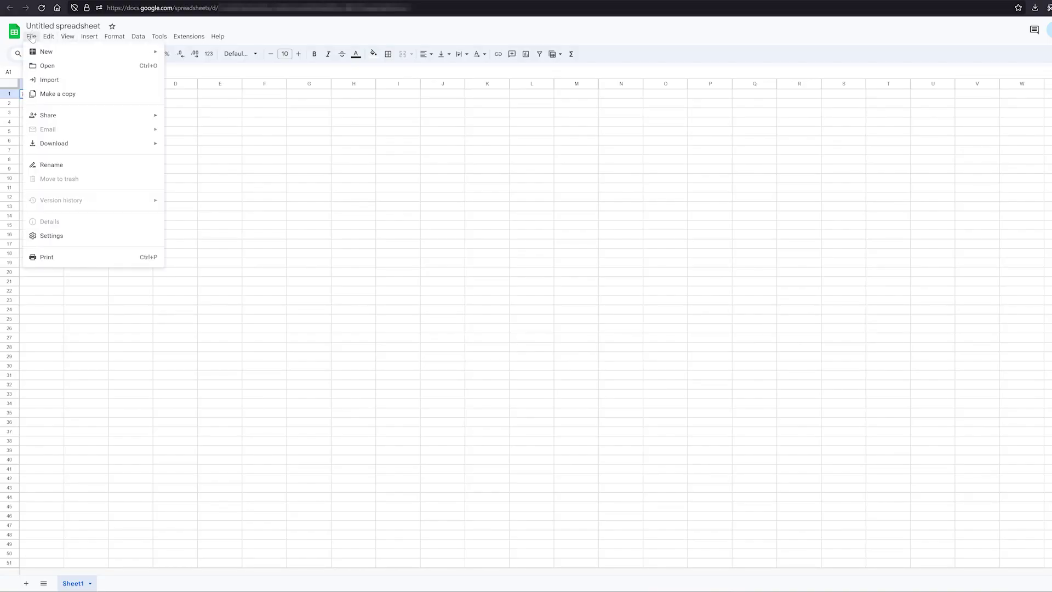
left_click(76, 79)
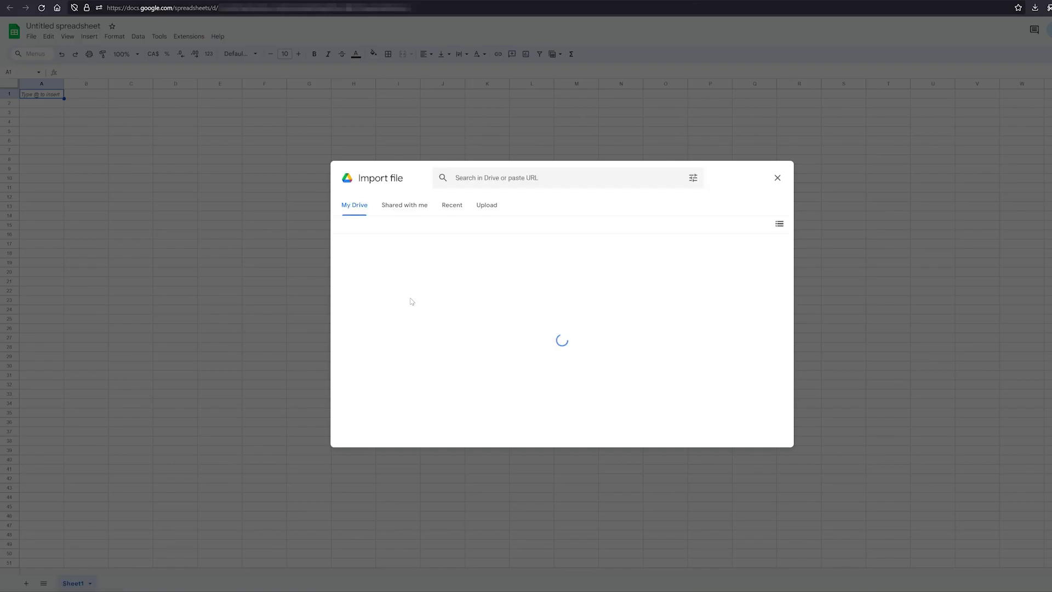
left_click(488, 208)
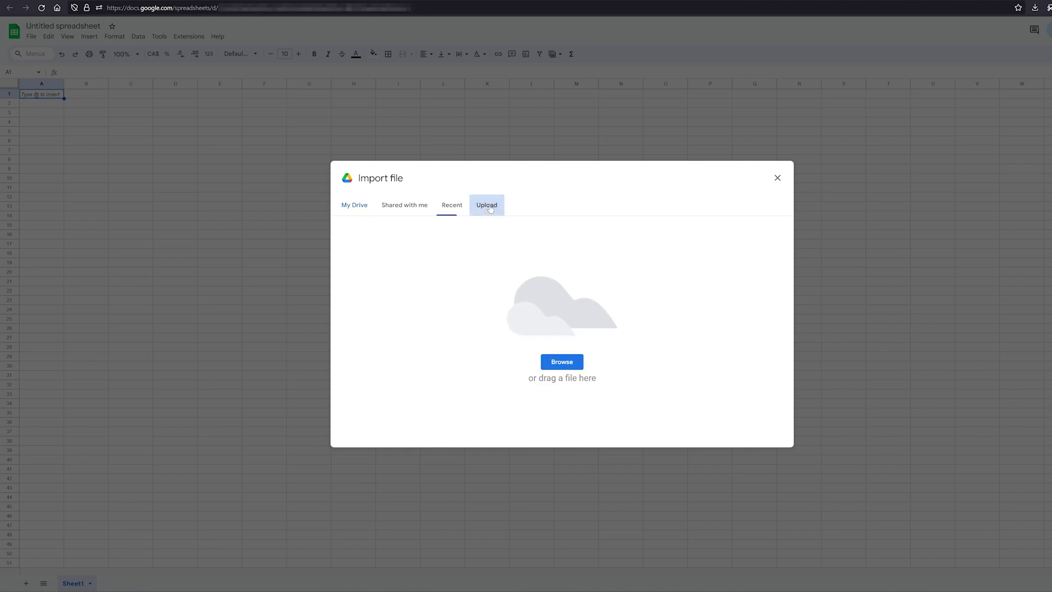
left_click(555, 364)
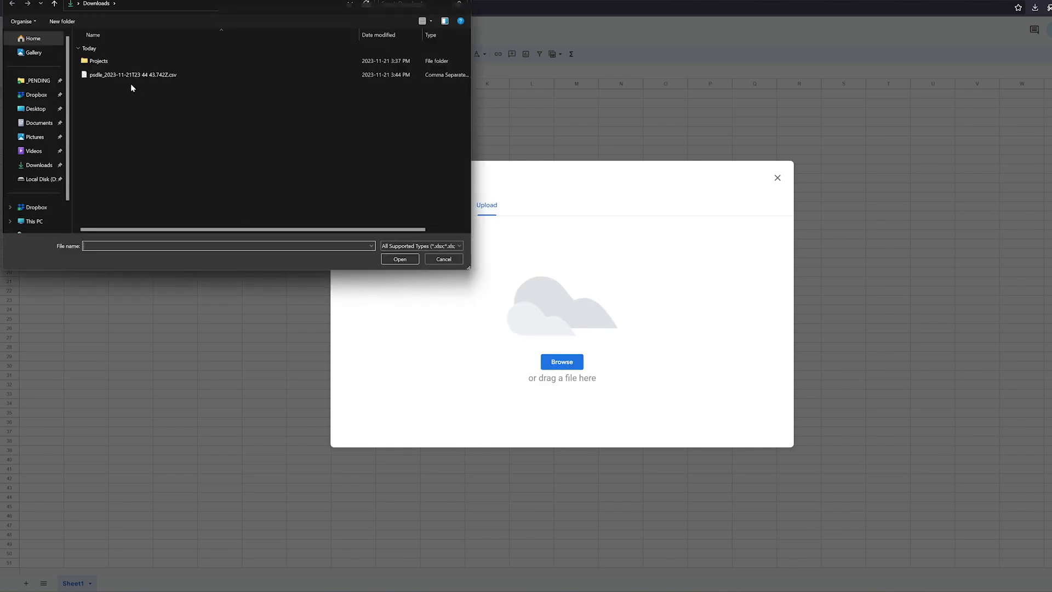
left_click(131, 75)
left_click(395, 259)
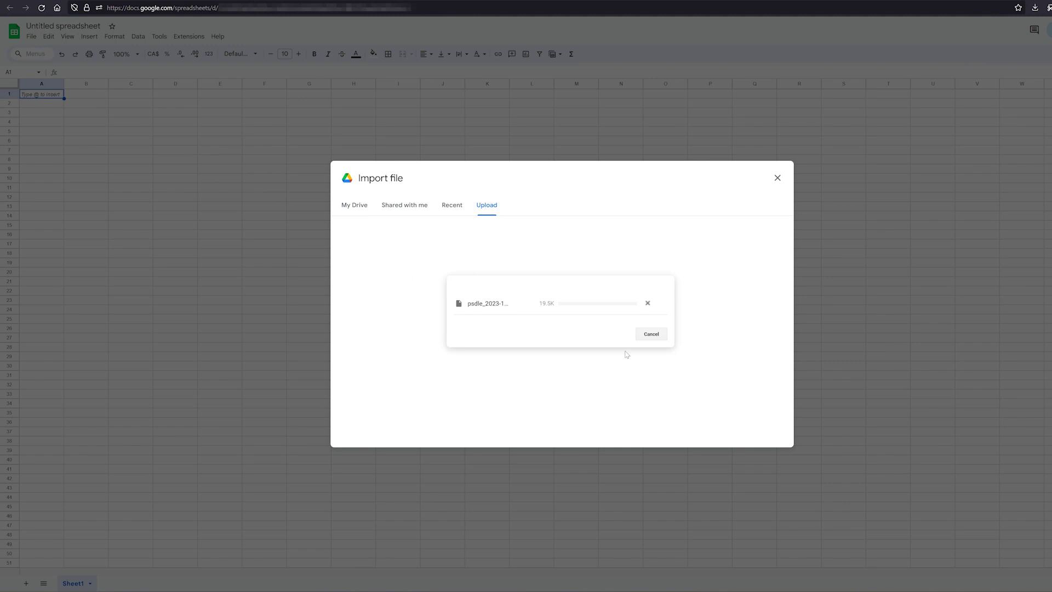
Import the CSV data with the location Insert new sheet(s) and widen column A to fit the full game names
left_click(497, 314)
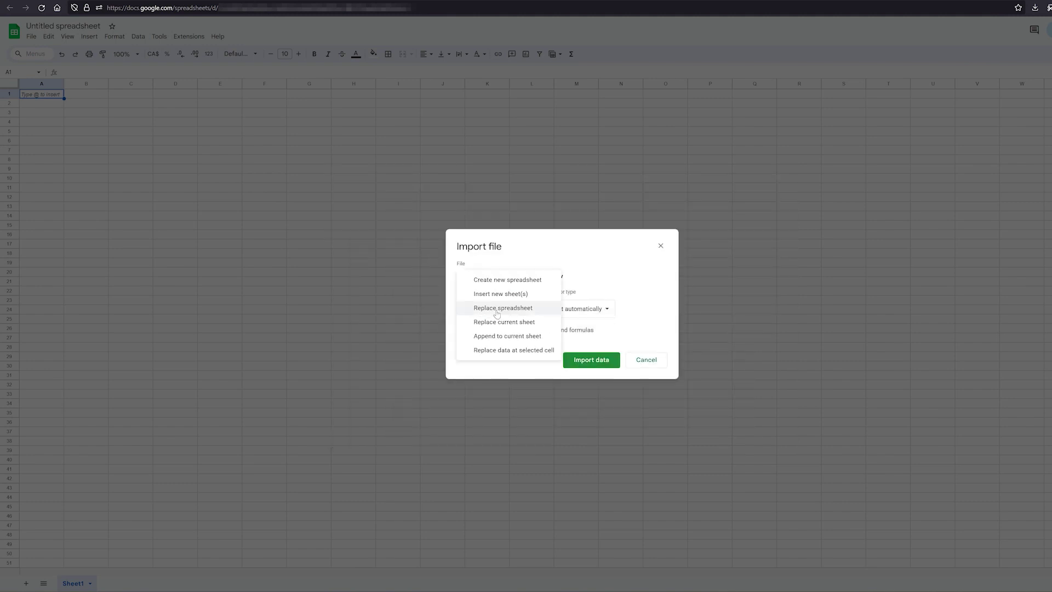
left_click(498, 299)
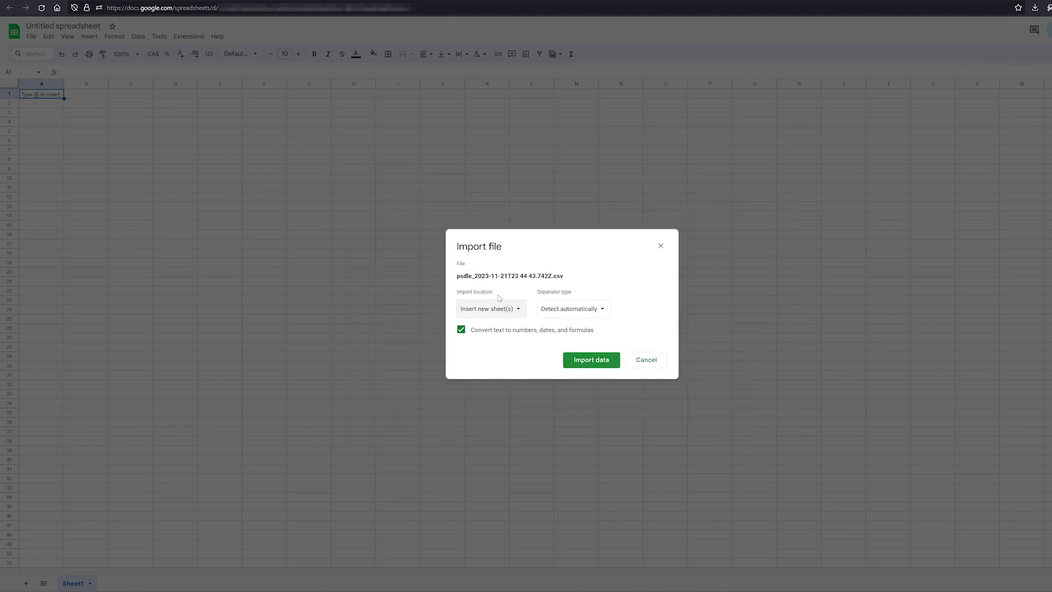
left_click(495, 310)
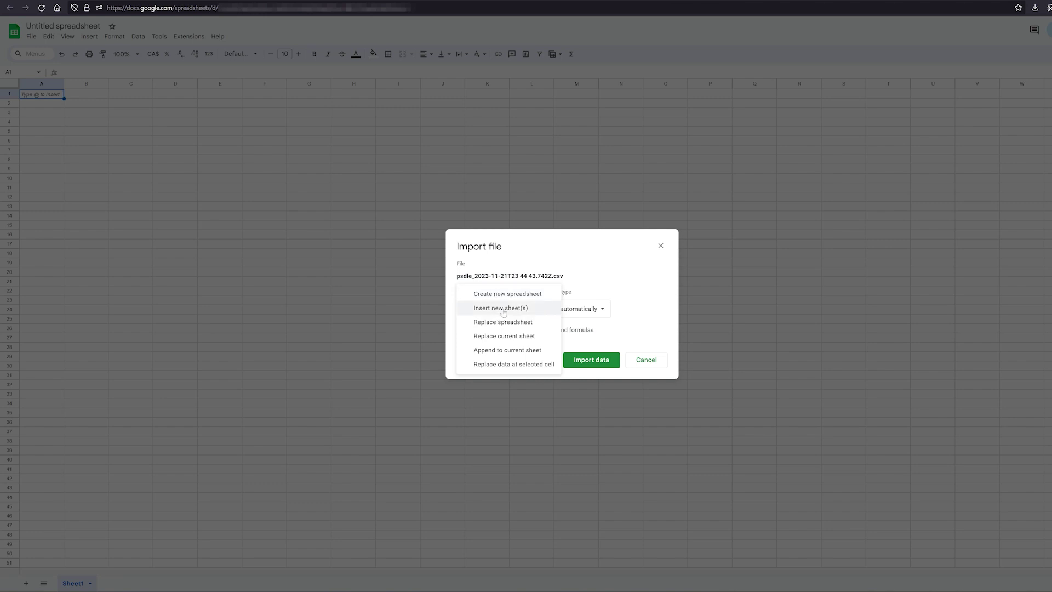
left_click(499, 310)
left_click(586, 363)
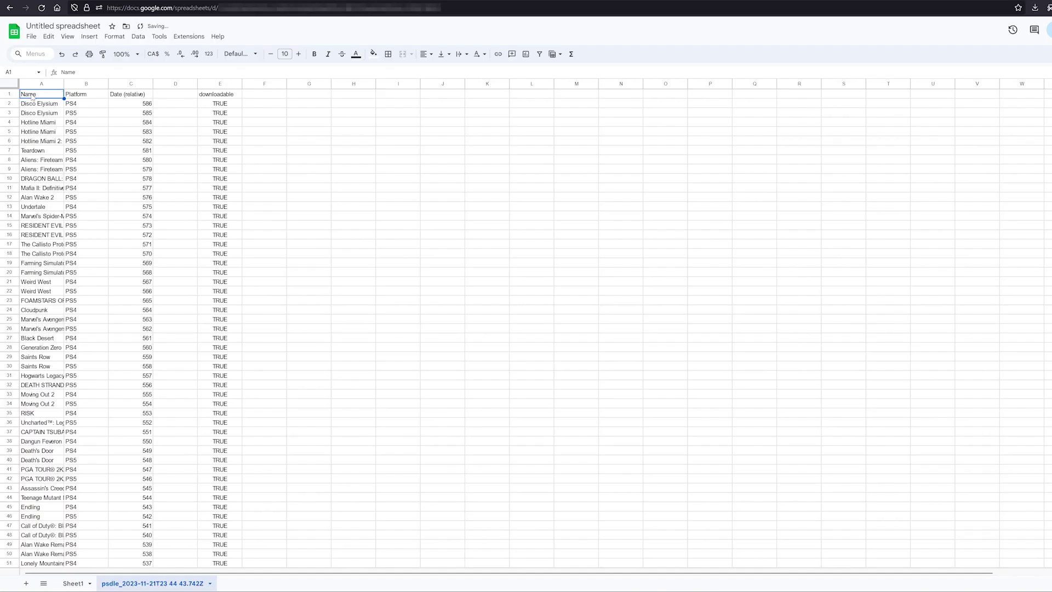
left_click_drag(63, 85, 355, 106)
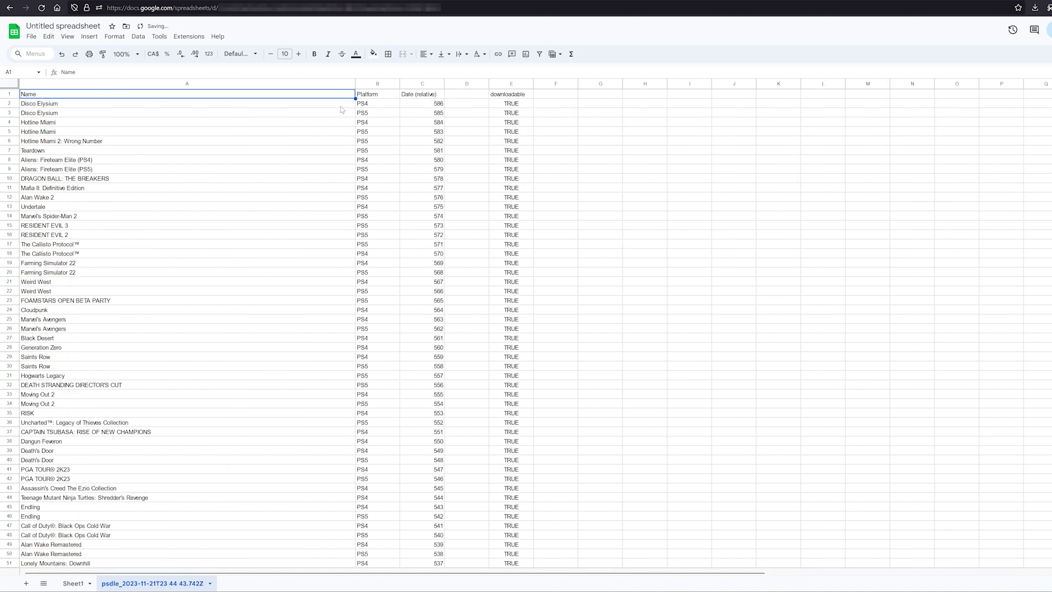
Examine the Name and Platform columns, comparing the PS4 and PS5 rows for Farming Simulator 22 and Weird West
left_click_drag(41, 94, 125, 404)
left_click(152, 439)
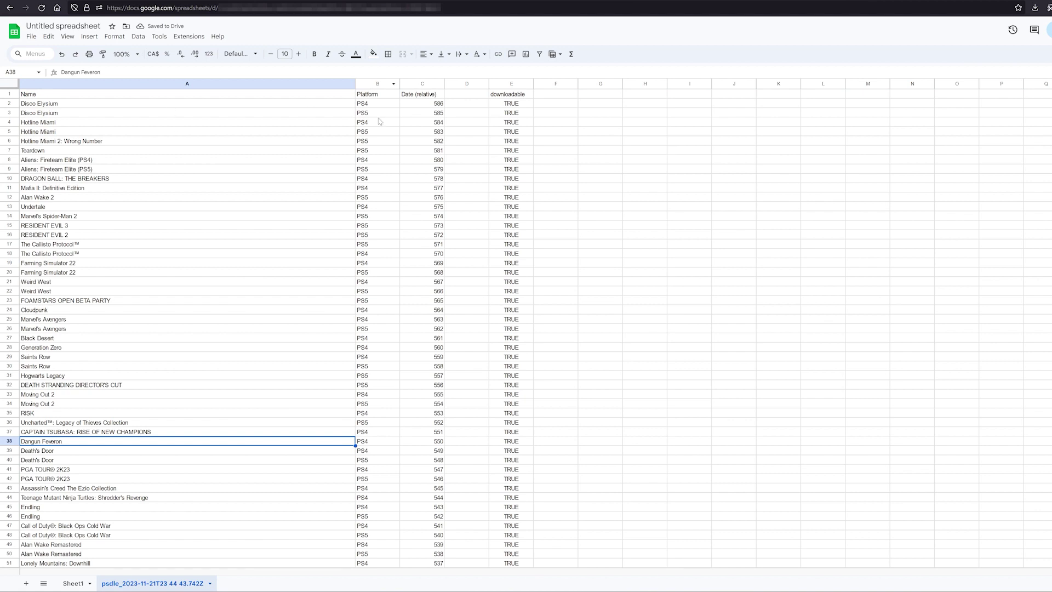
left_click(374, 82)
left_click(377, 301)
left_click_drag(374, 245, 376, 309)
left_click_drag(103, 264, 367, 282)
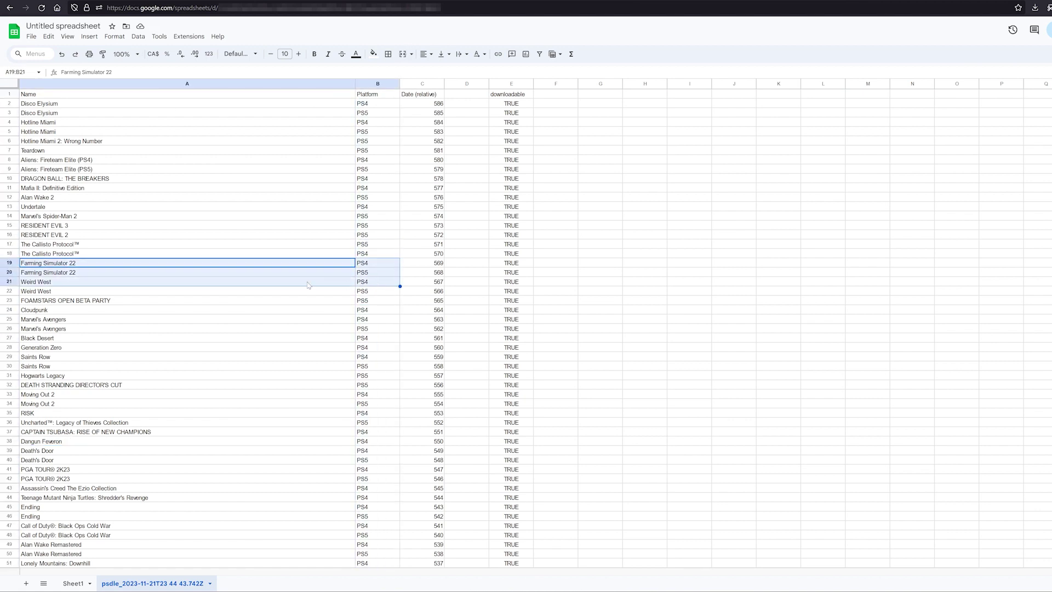
left_click_drag(230, 281, 368, 292)
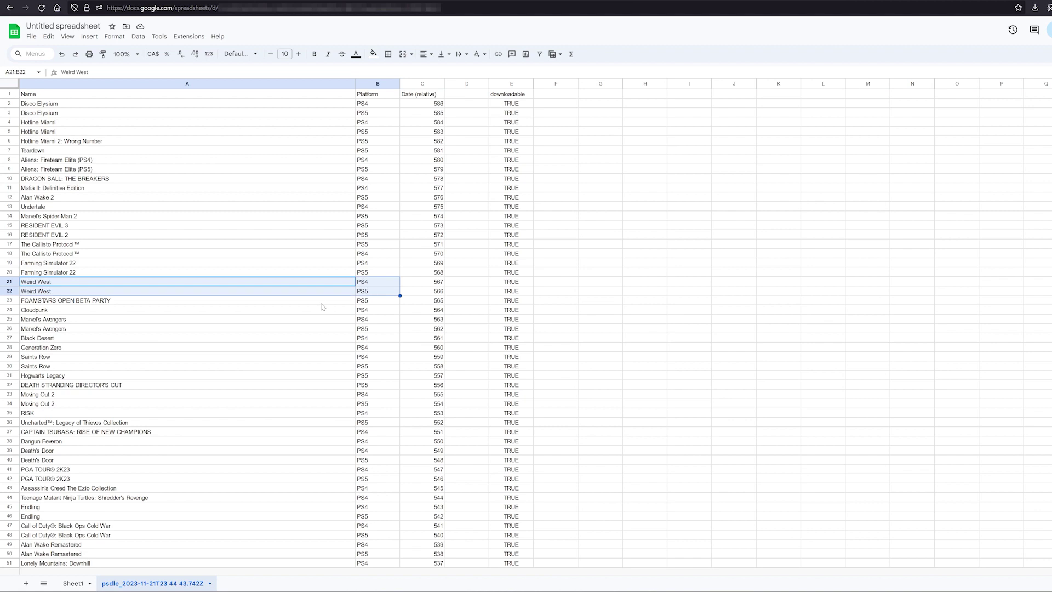
left_click_drag(362, 292, 339, 264)
left_click(381, 265)
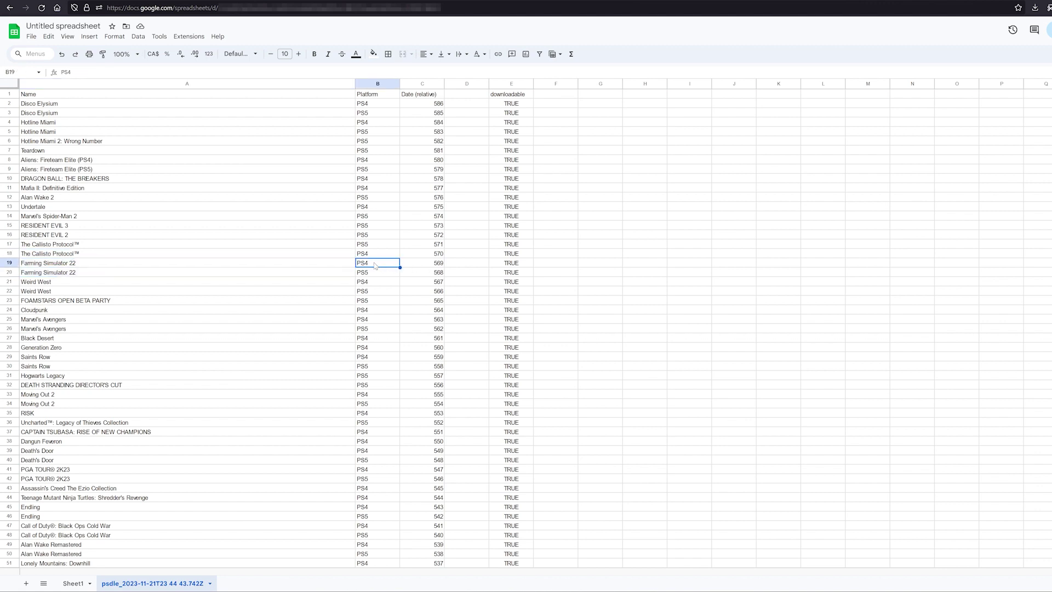
Examine the Date (relative) and downloadable columns, including the entries further down the game list
left_click_drag(422, 94, 425, 245)
left_click(426, 264)
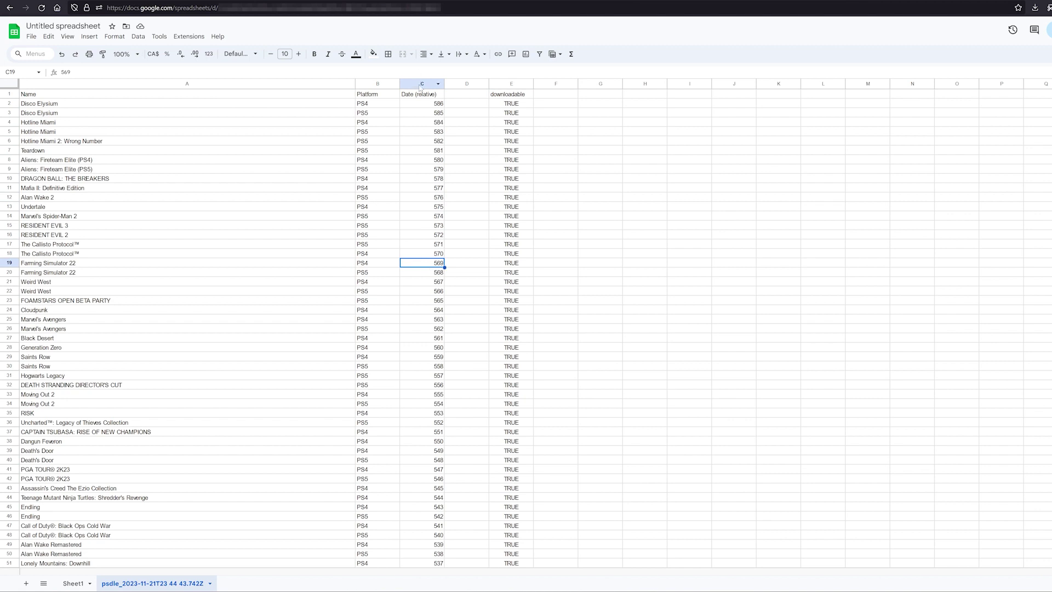
left_click_drag(424, 98, 431, 251)
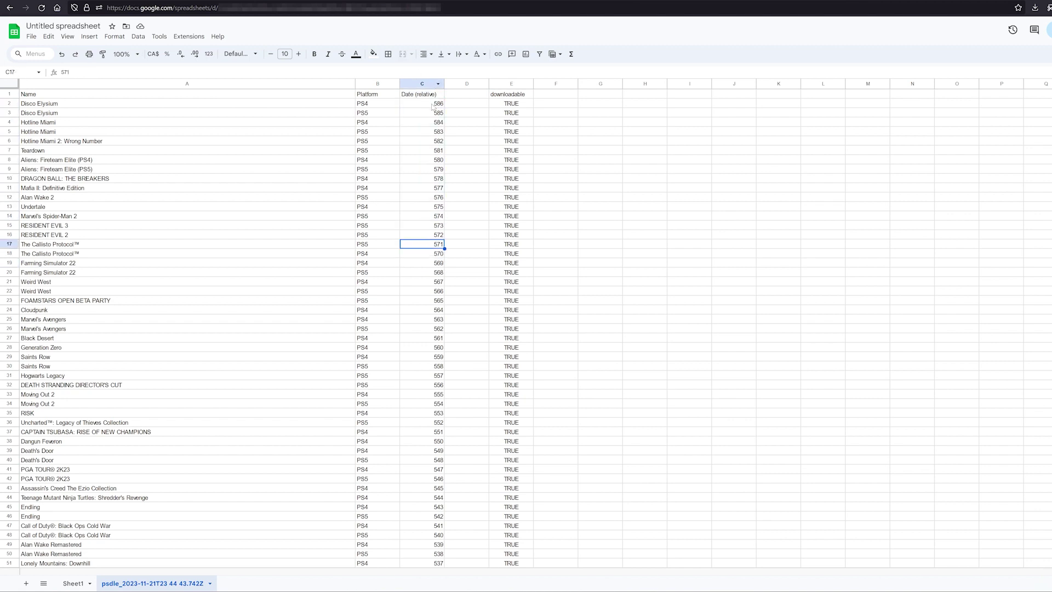
left_click_drag(432, 96, 419, 293)
left_click(438, 309)
left_click(507, 86)
left_click(515, 150)
scroll(535, 231, "down", 14)
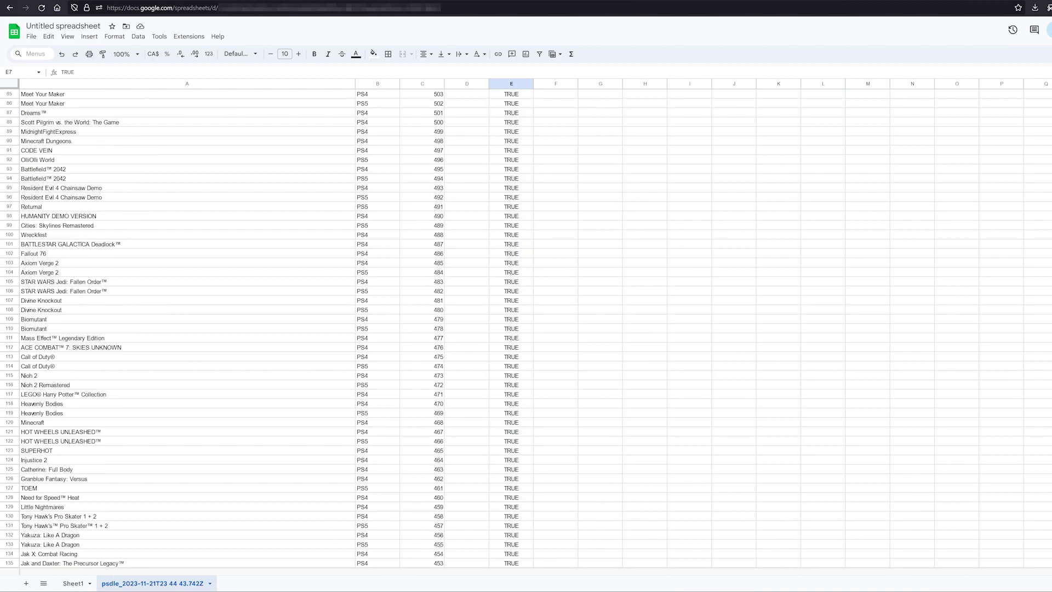
Examine the P.T. entry further down the game list, selecting row 544 from column A through column E
scroll(526, 327, "down", 20)
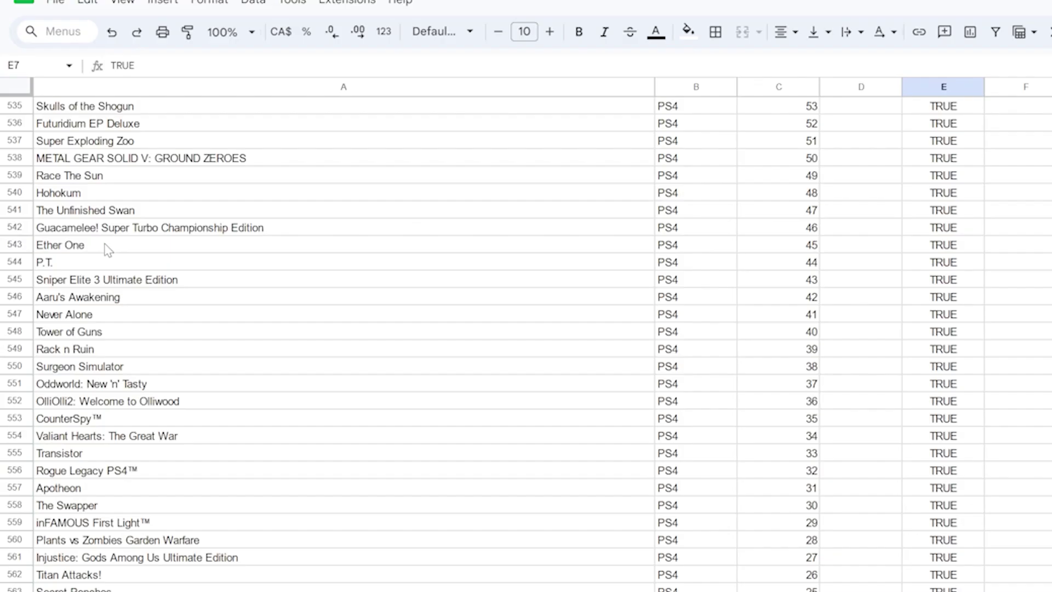
left_click_drag(50, 258, 50, 297)
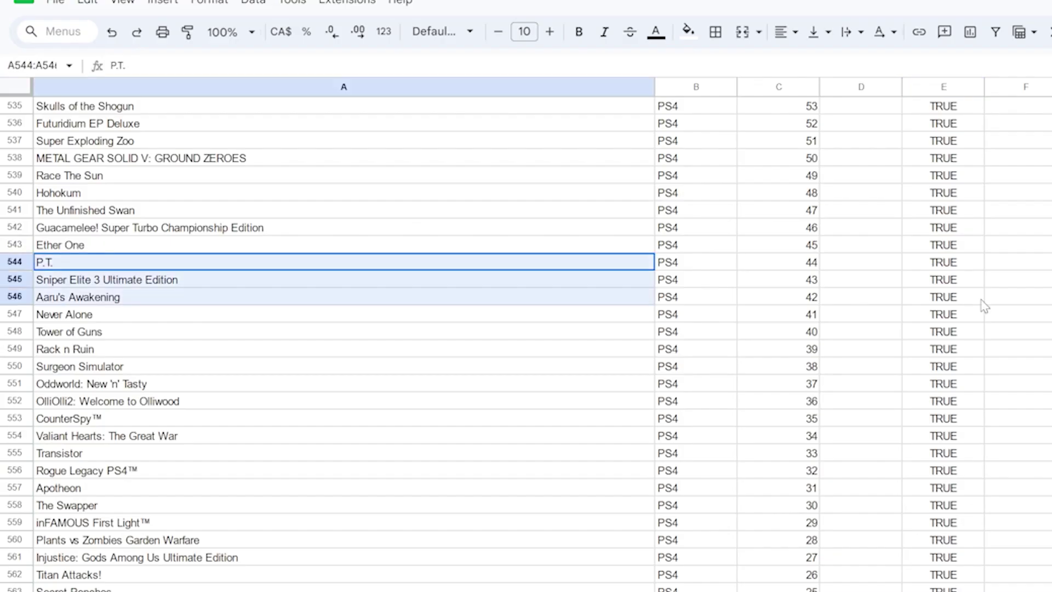
left_click_drag(985, 306, 919, 270)
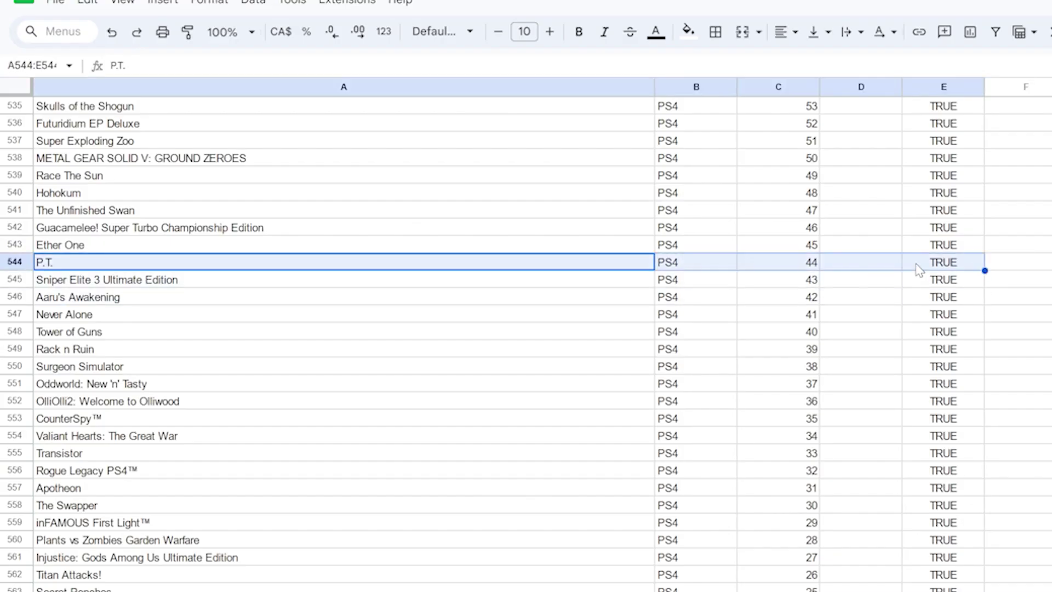
left_click(989, 267)
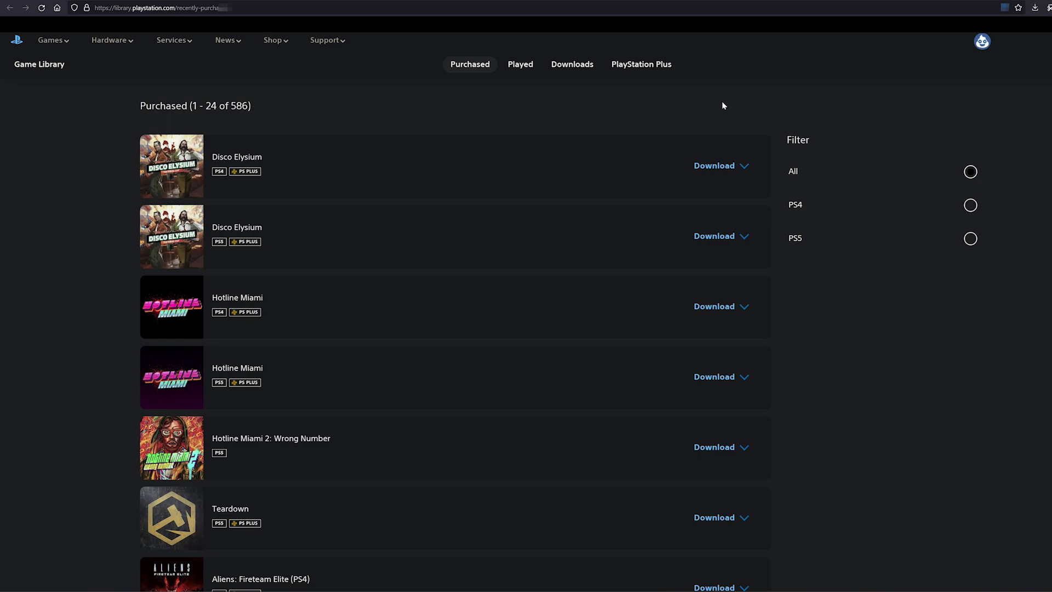
On the PlayStation website, open Transaction History from the account settings and look through the product purchases and wallet funding entries with their amounts
left_click(982, 41)
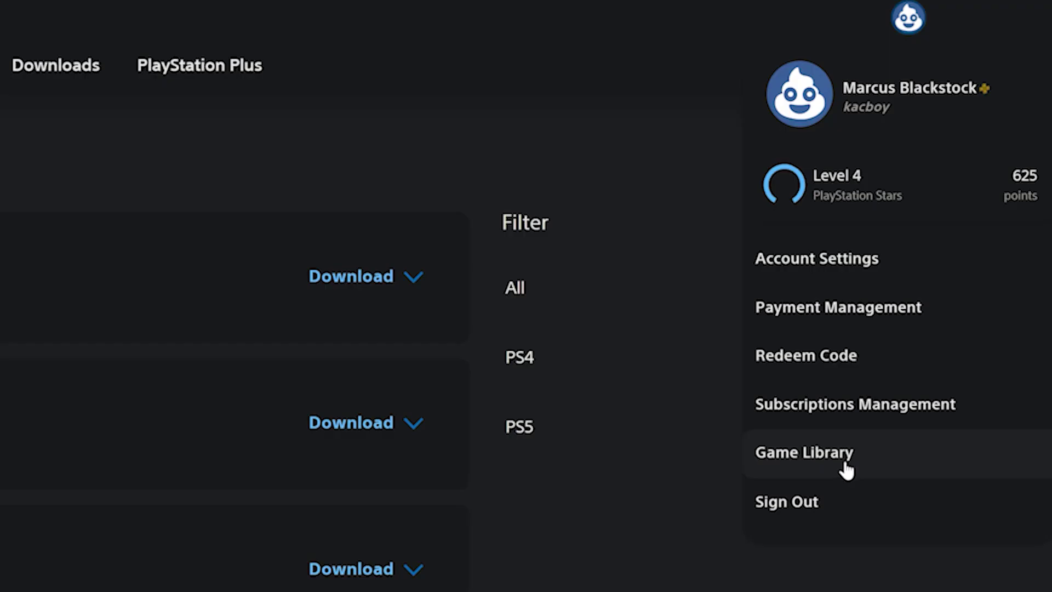
left_click(798, 256)
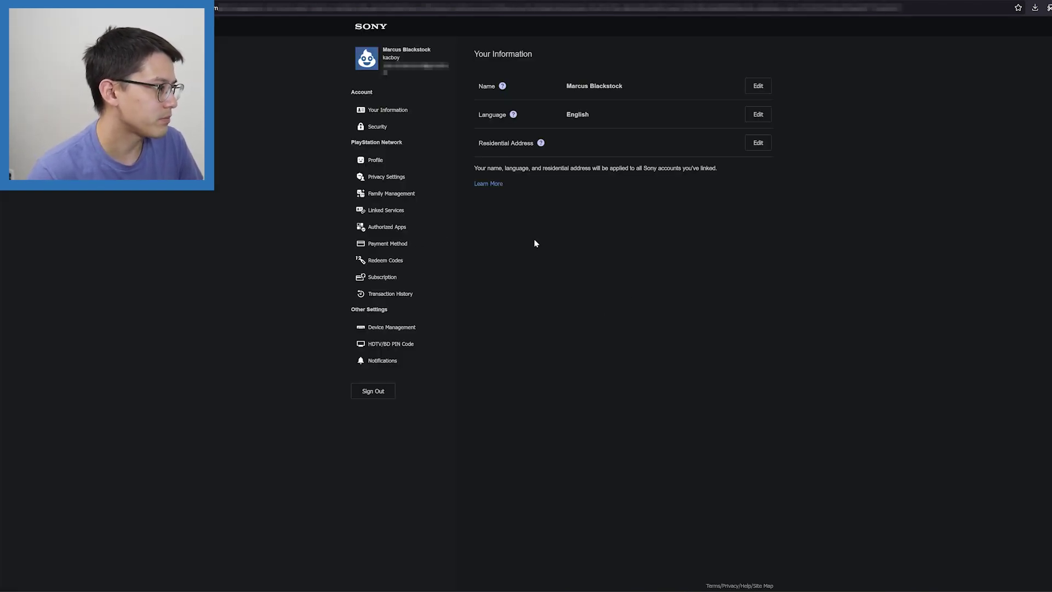
left_click(380, 297)
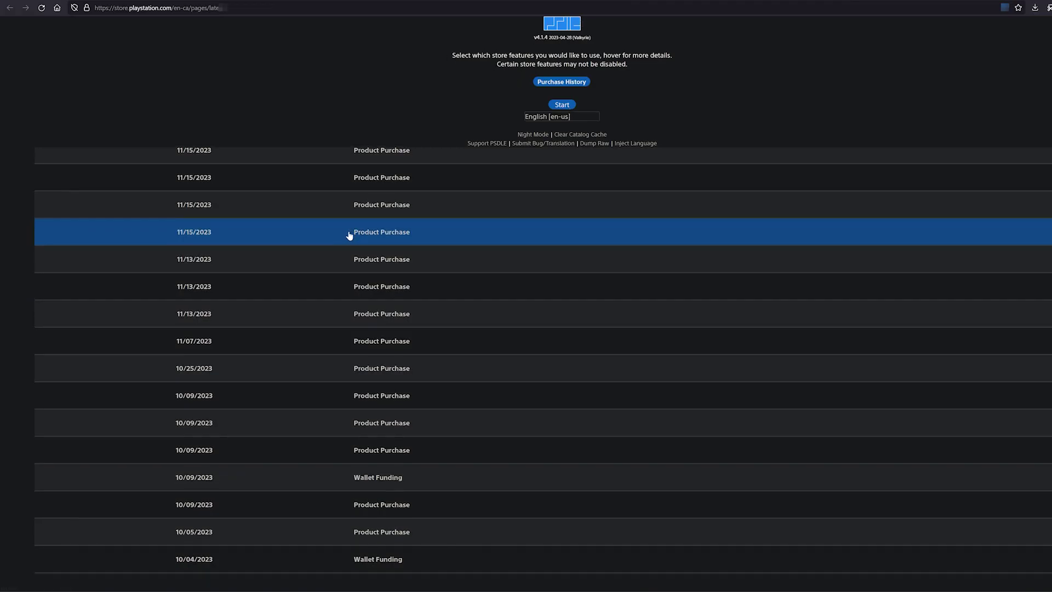
scroll(349, 235, "down", 10)
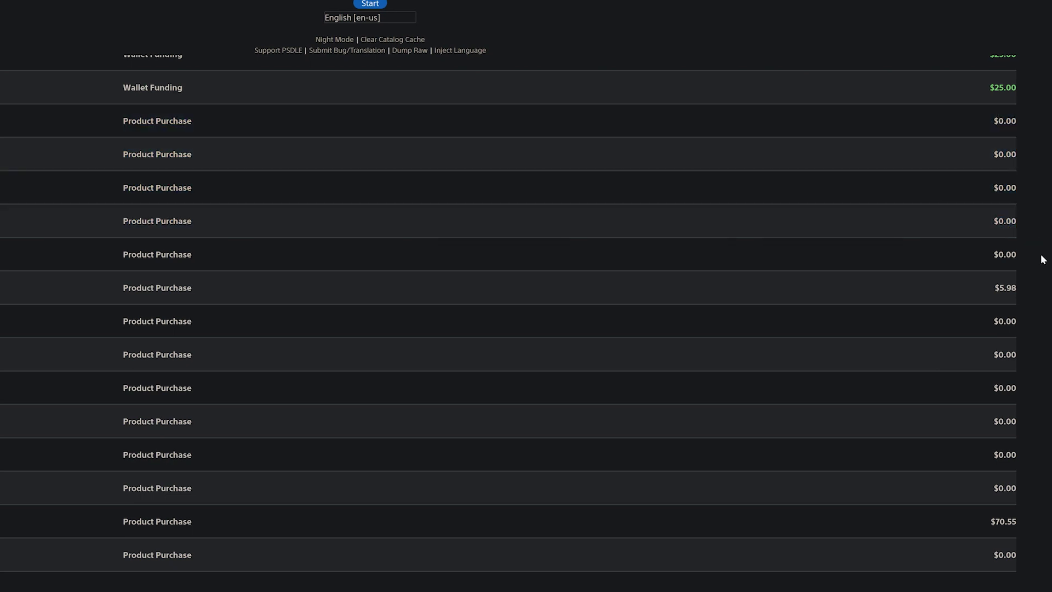
scroll(1038, 256, "down", 5)
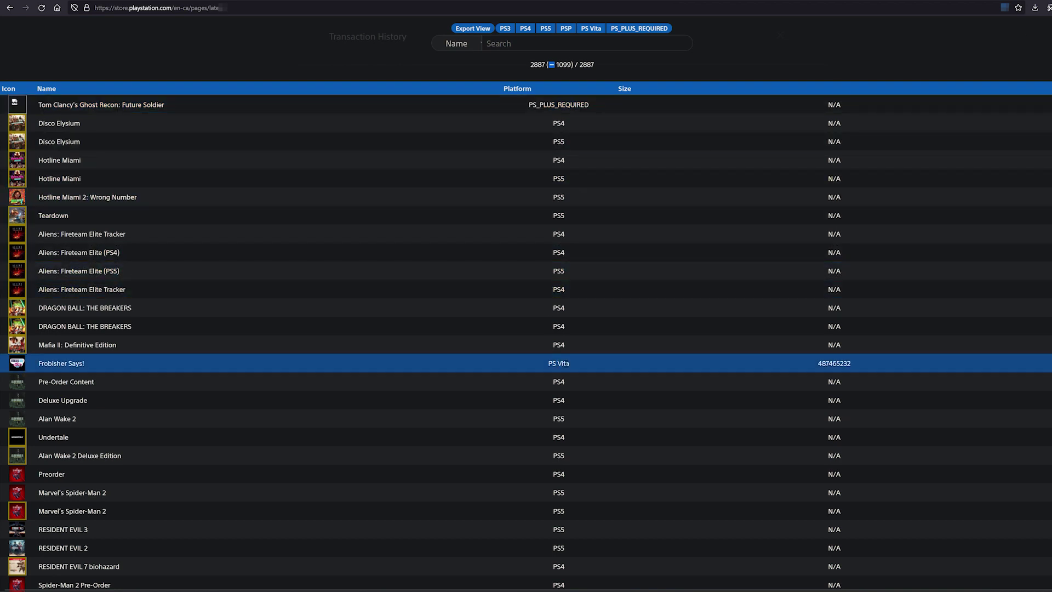
View the details of the DRAGON BALL: THE BREAKERS entry in the PSDLE list and look through the older PS3 items
left_click(322, 328)
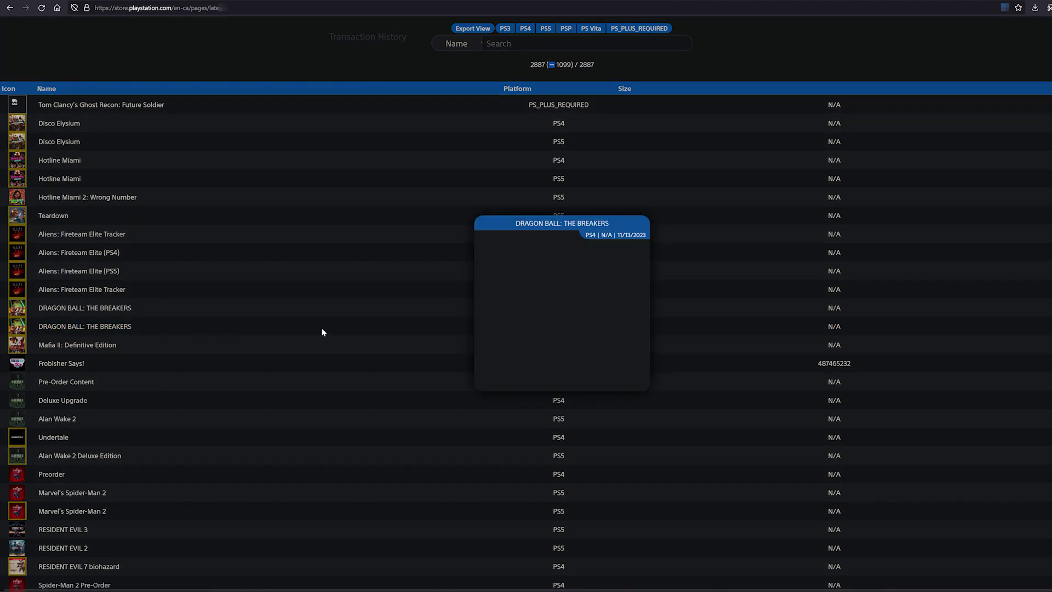
left_click(376, 321)
scroll(377, 321, "down", 20)
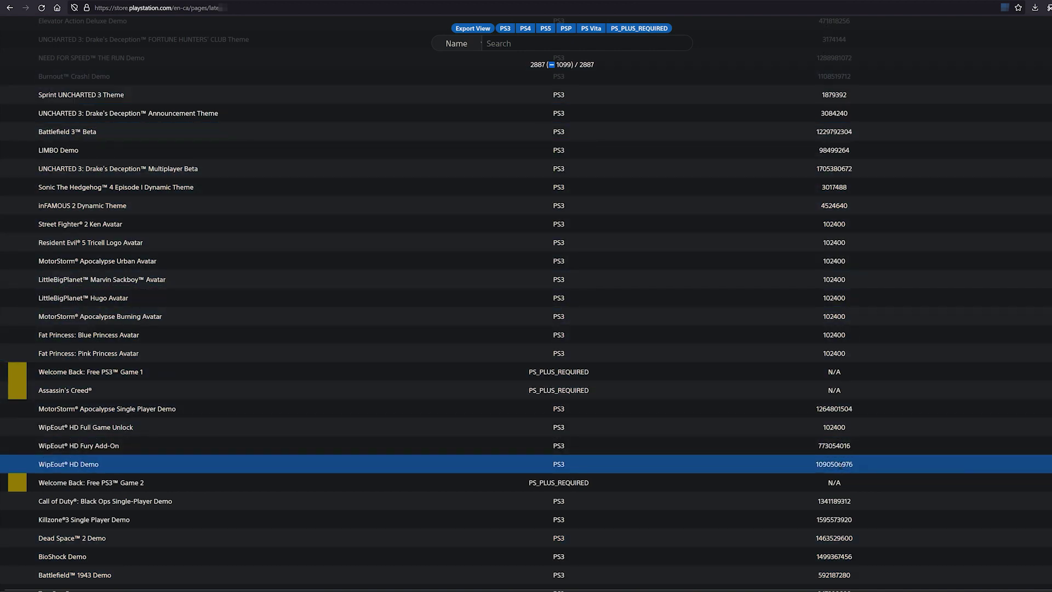
left_click(852, 466)
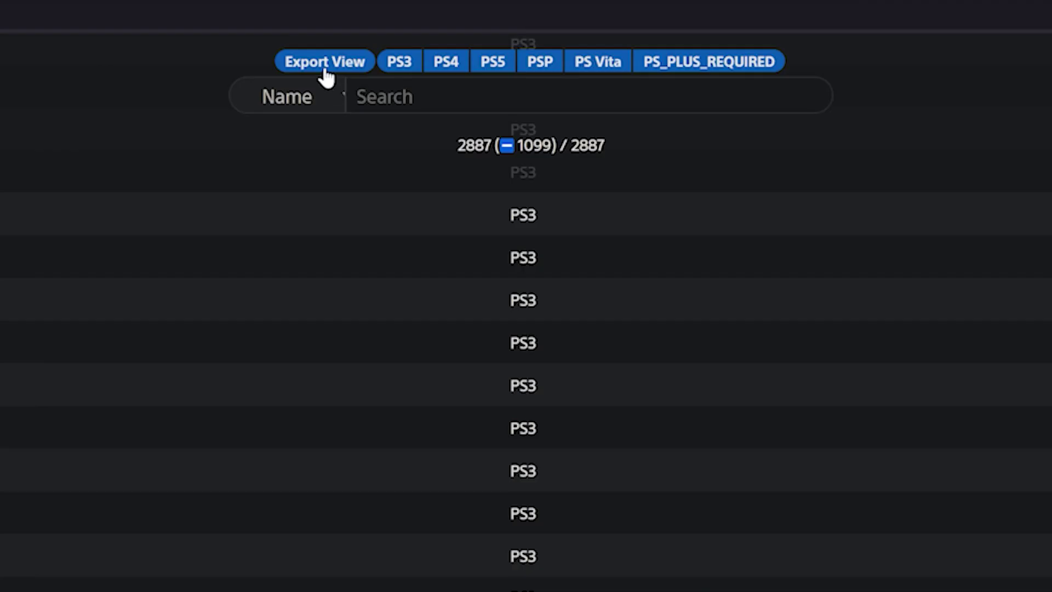
Open the Export View column setup, add an extra column and look through the properties available for it
left_click(326, 63)
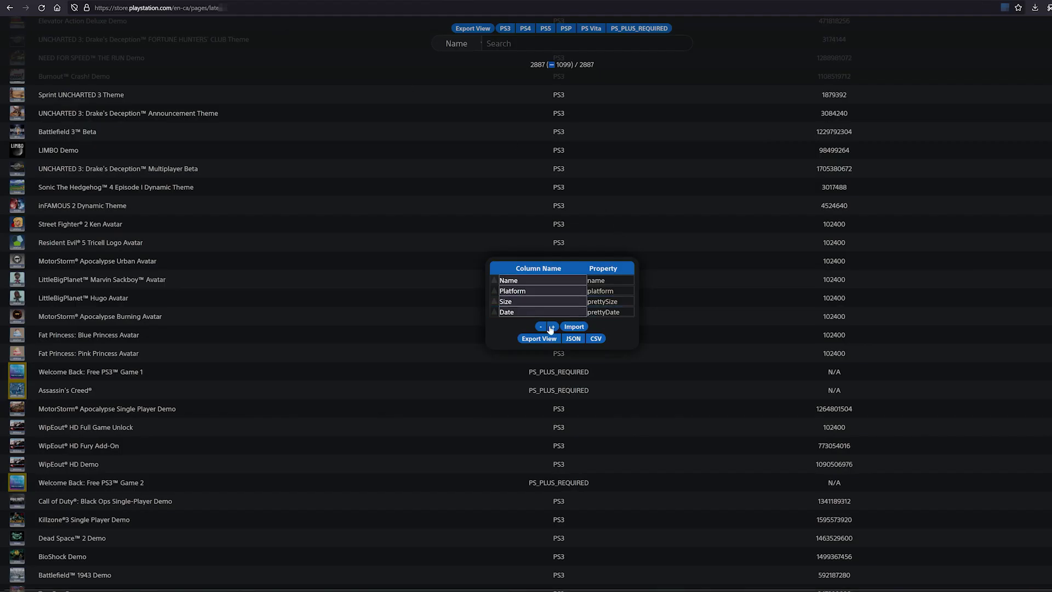
left_click(552, 328)
left_click(605, 318)
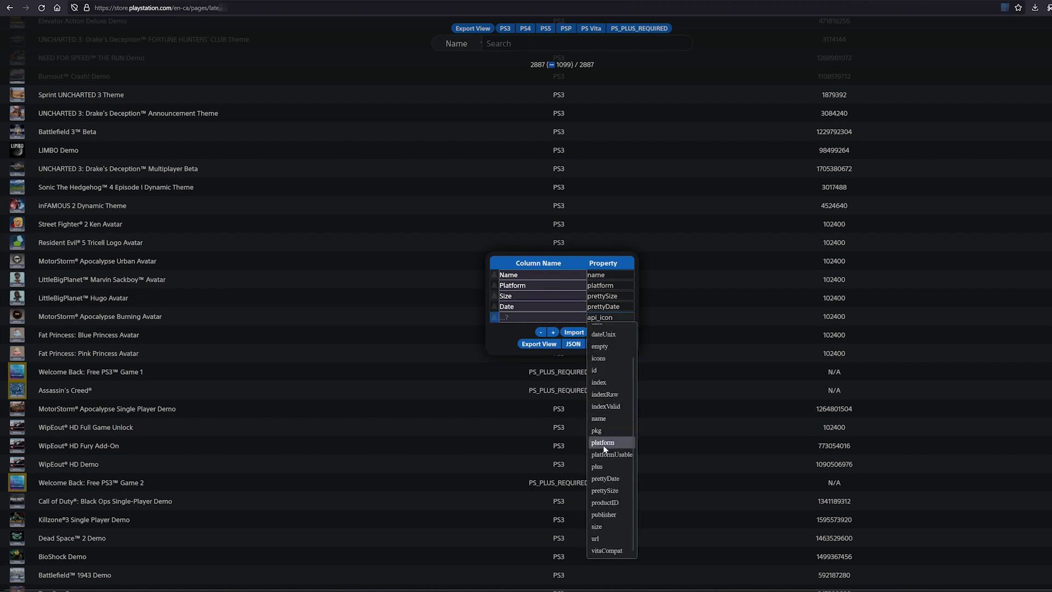
scroll(612, 355, "up", 2)
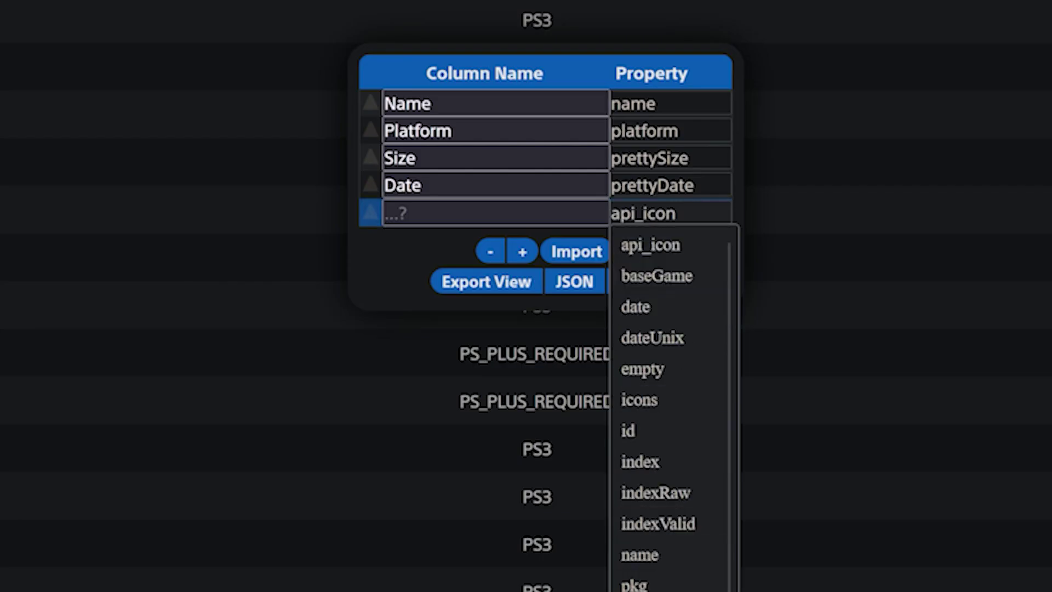
scroll(668, 406, "down", 2)
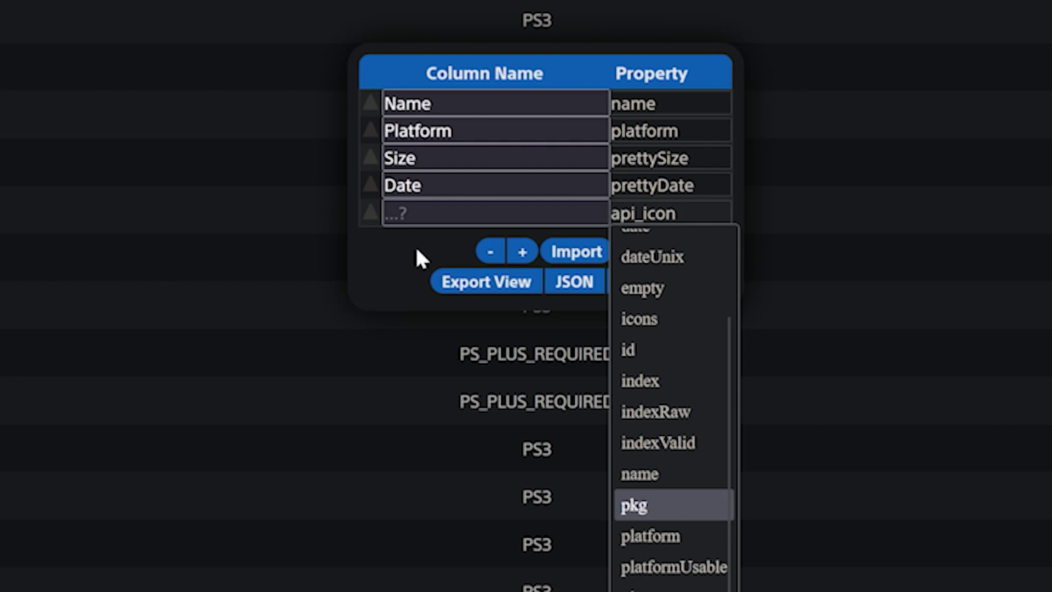
scroll(668, 405, "up", 2)
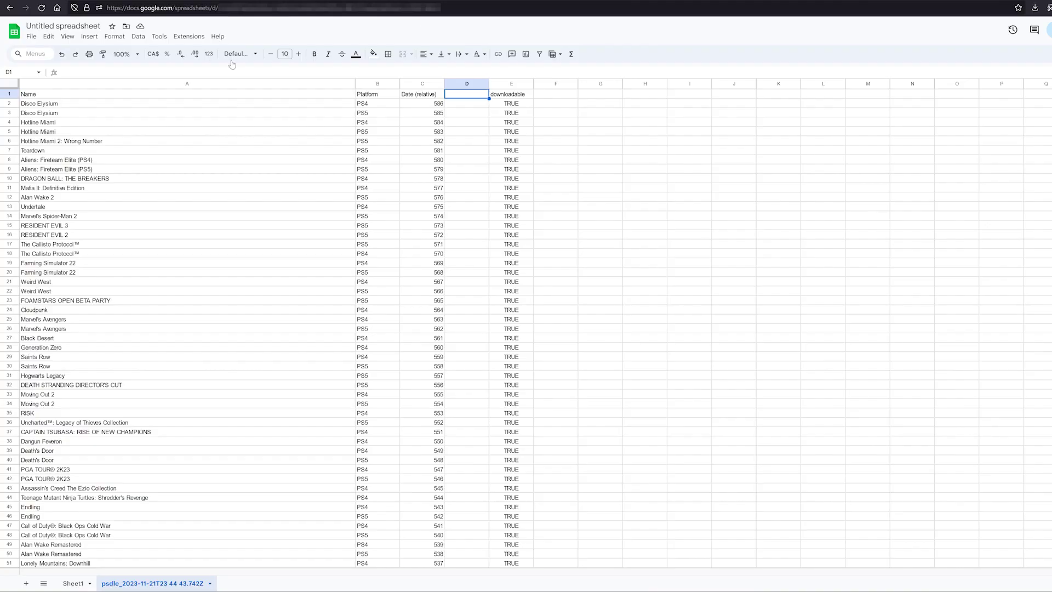
In the Google Sheets spreadsheet, add a new sheet and import psdle_2023-11-19T23 25 04.483Z
left_click(26, 584)
left_click(31, 37)
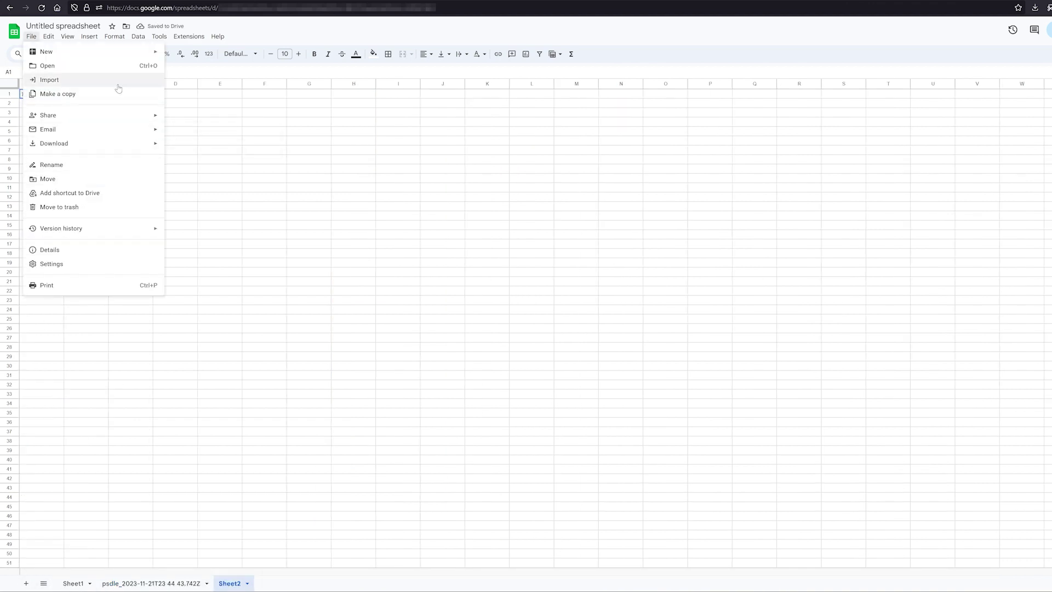
left_click(82, 80)
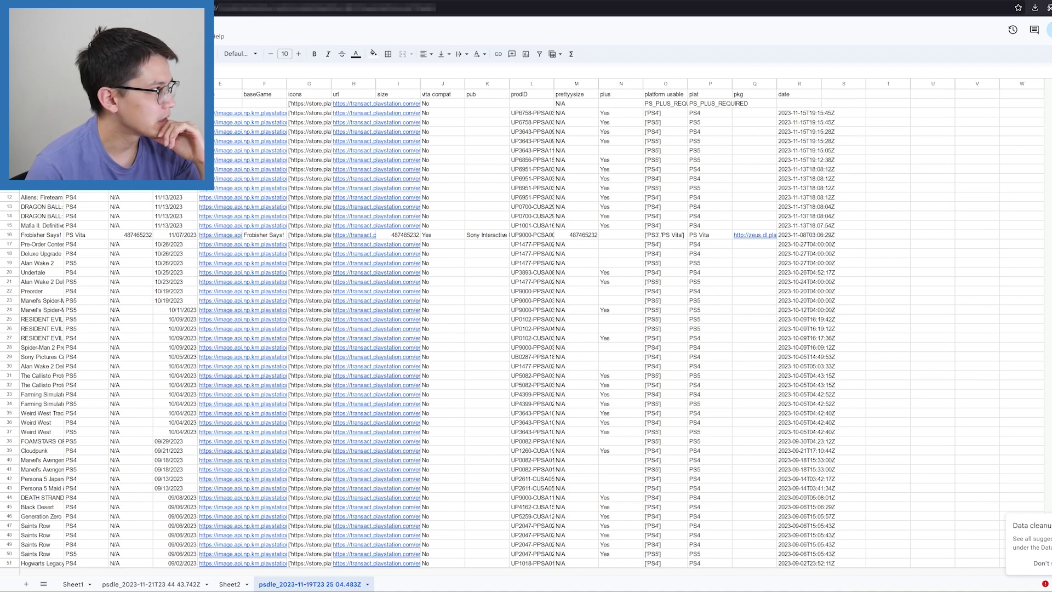
Widen column A to fit the game names and insert one empty column to the left of the image column
left_click_drag(64, 83, 127, 83)
left_click(281, 84)
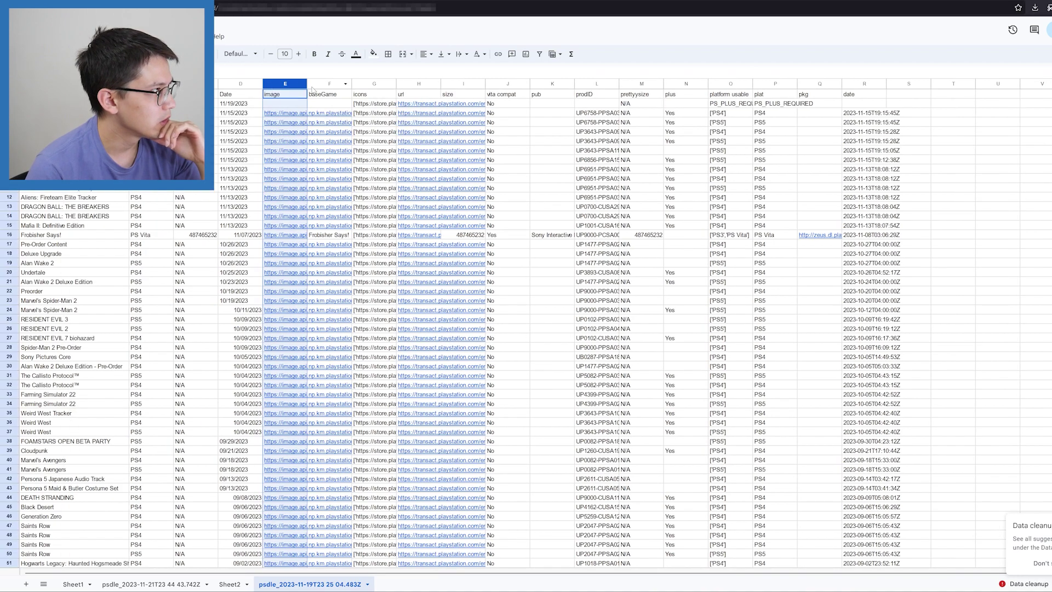
right_click(643, 161)
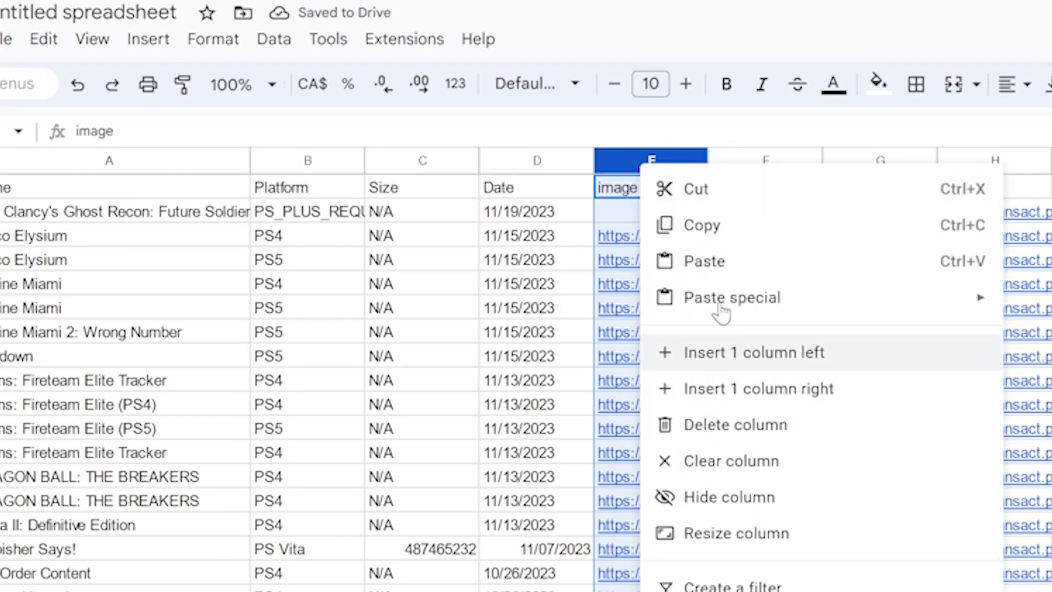
left_click(723, 352)
Enter the formula =IMAGE(F3) in cell E3 to display the Disco Elysium cover from its URL
left_click(651, 240)
type("=")
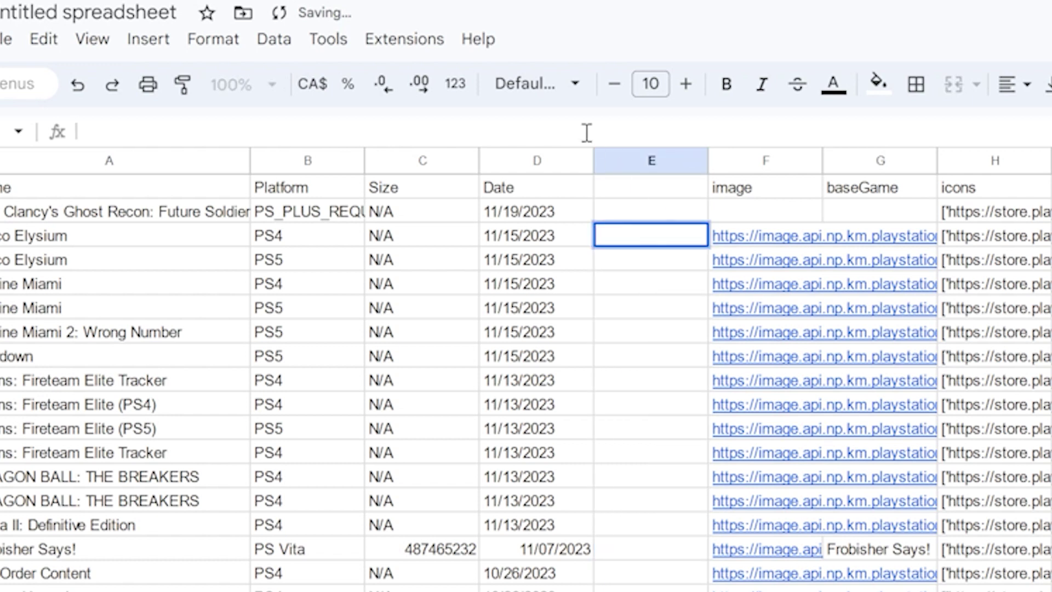
type("image")
key("Tab")
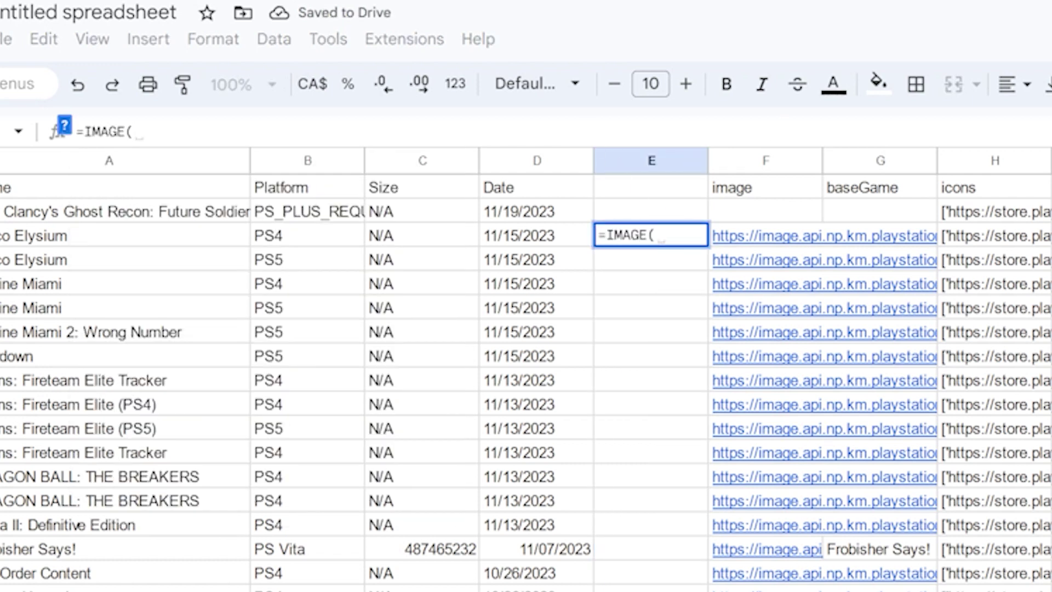
left_click(752, 240)
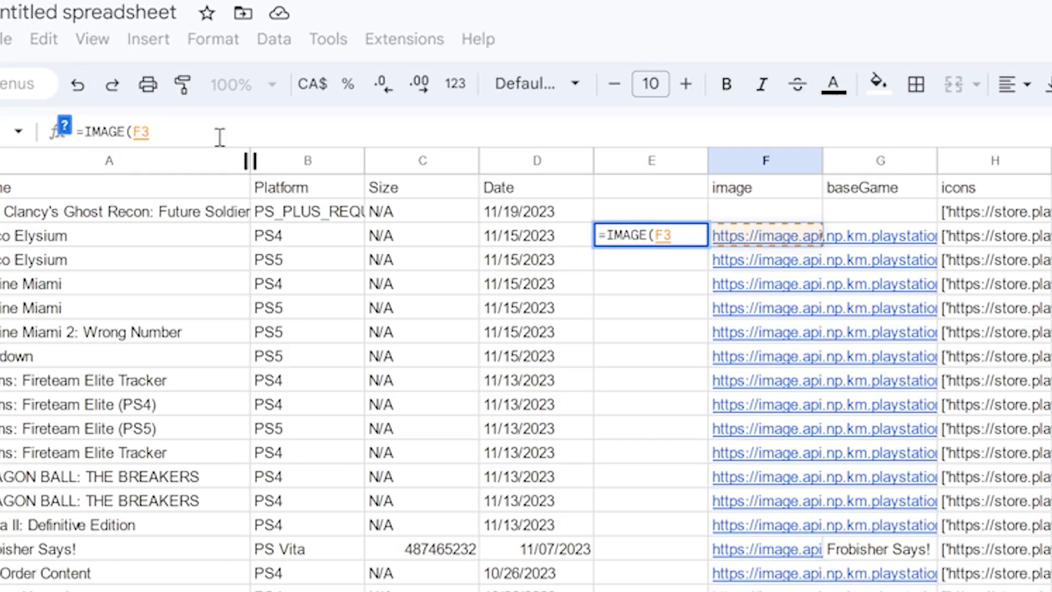
key("Return")
Try a taller row 3 to enlarge the Disco Elysium cover image, and undo the height change
left_click(321, 116)
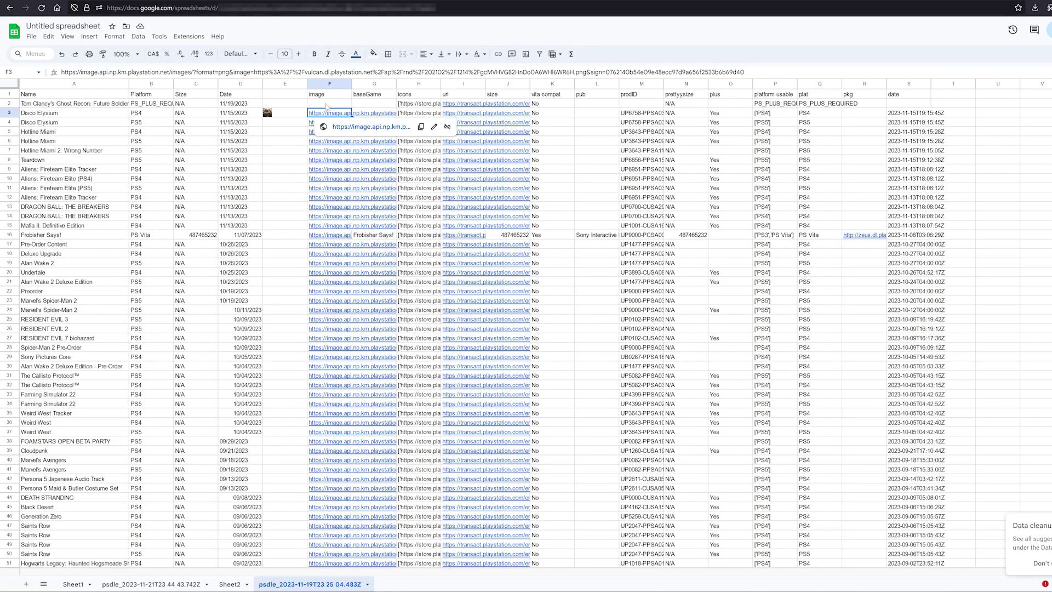
left_click(272, 112)
left_click(329, 113)
left_click(325, 188)
left_click(335, 204)
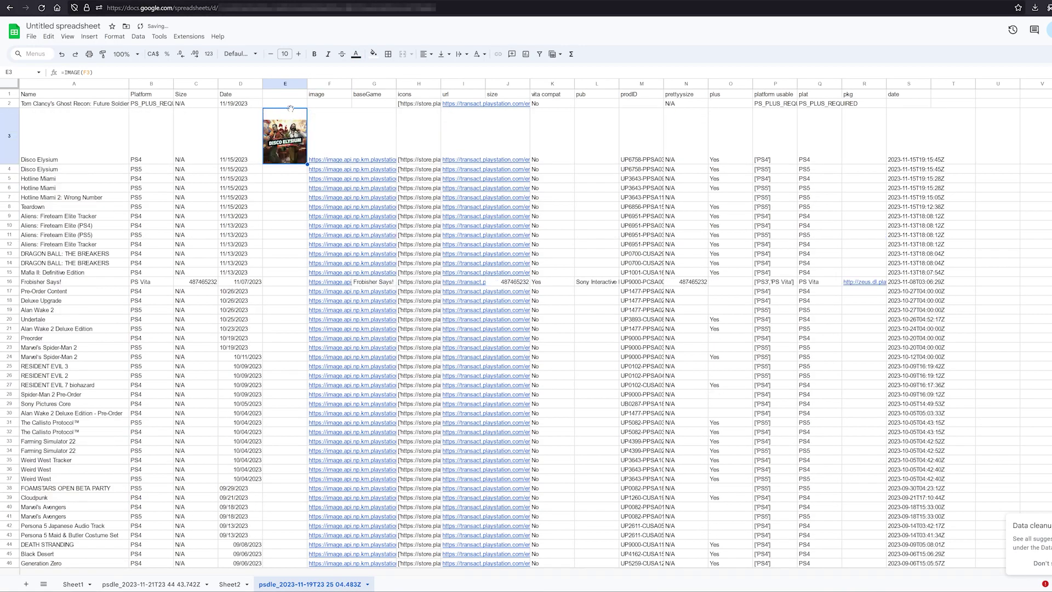
left_click(292, 96)
left_click(292, 107)
key("ctrl+z")
left_click(292, 125)
Copy the IMAGE formula from cell E3 down column E for all games and title the column Image
left_click(288, 114)
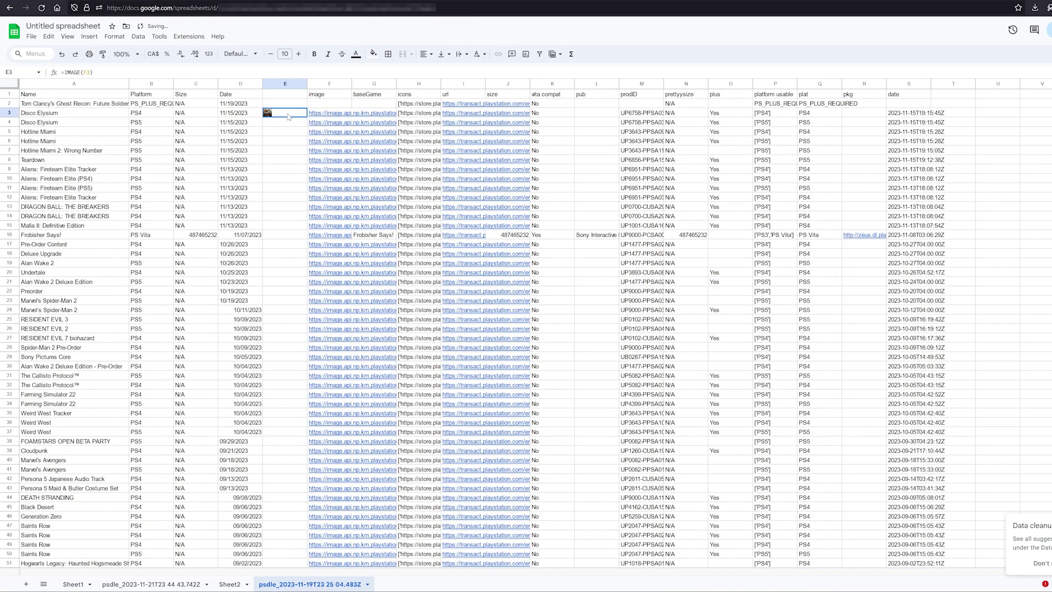
key("ctrl+space")
key("ctrl+v")
left_click(283, 97)
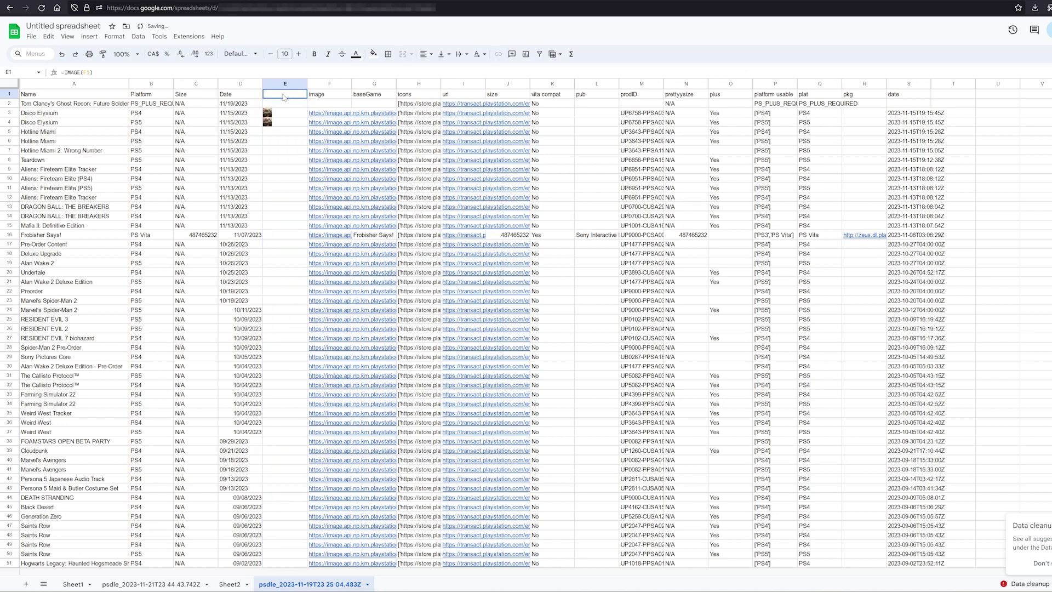
type("Image")
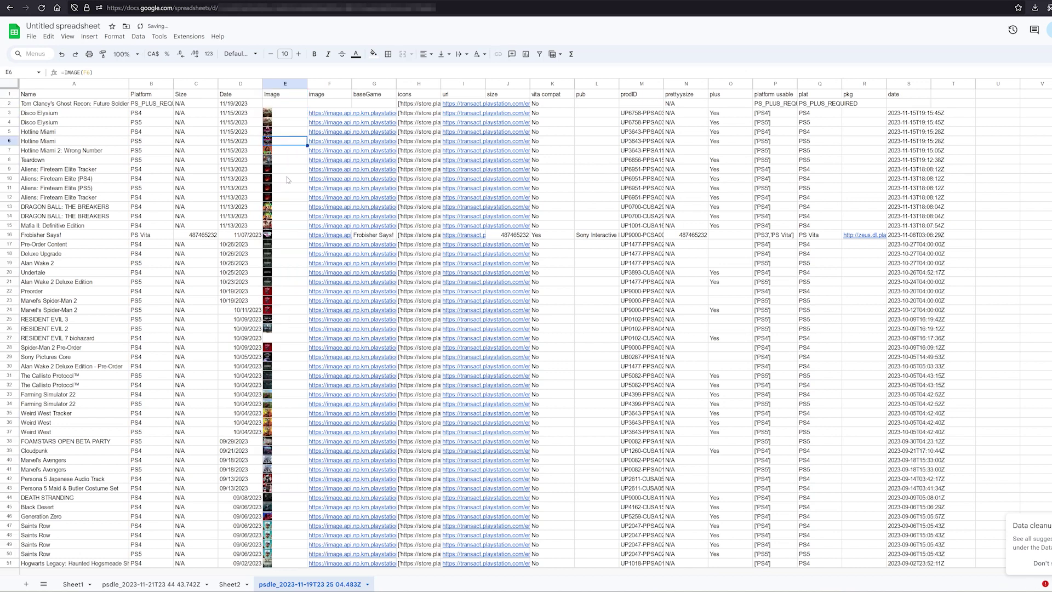
left_click(286, 113)
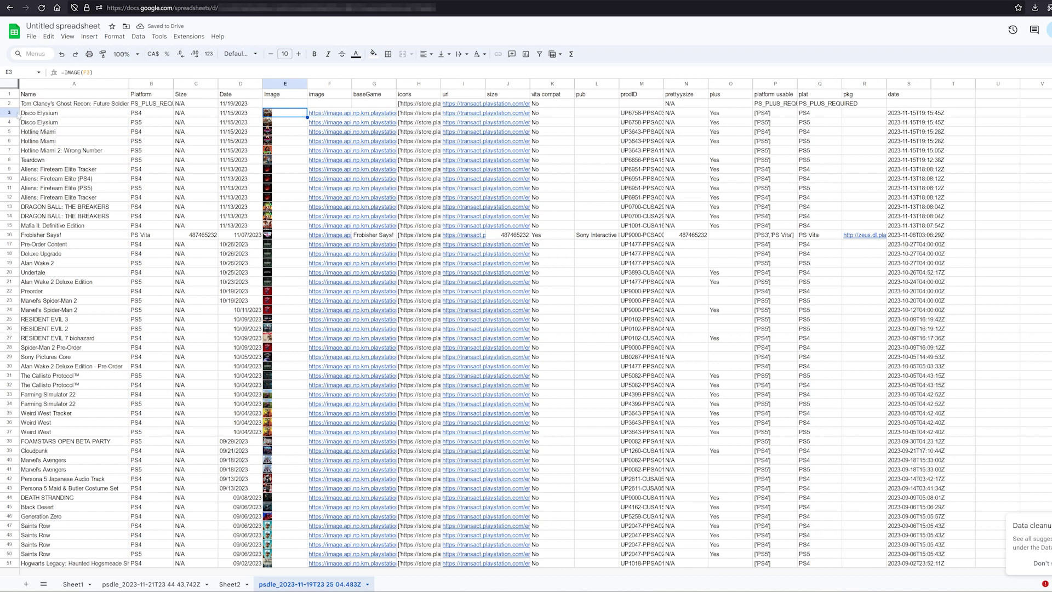
Move the Image column to the front of the table and the image URL column directly after the last date column
left_click_drag(335, 84, 951, 95)
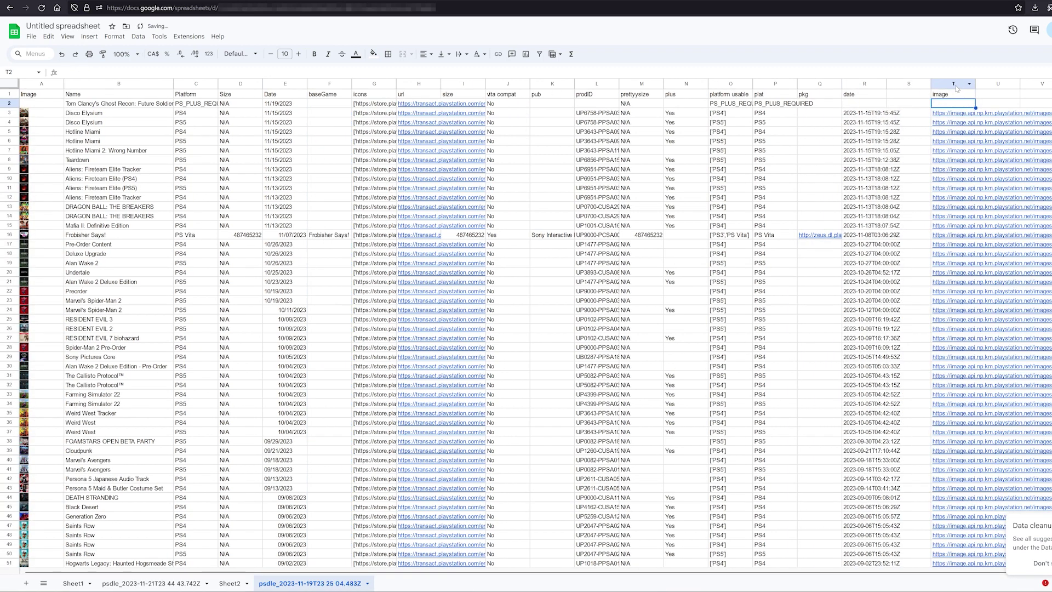
left_click(926, 83, "shift")
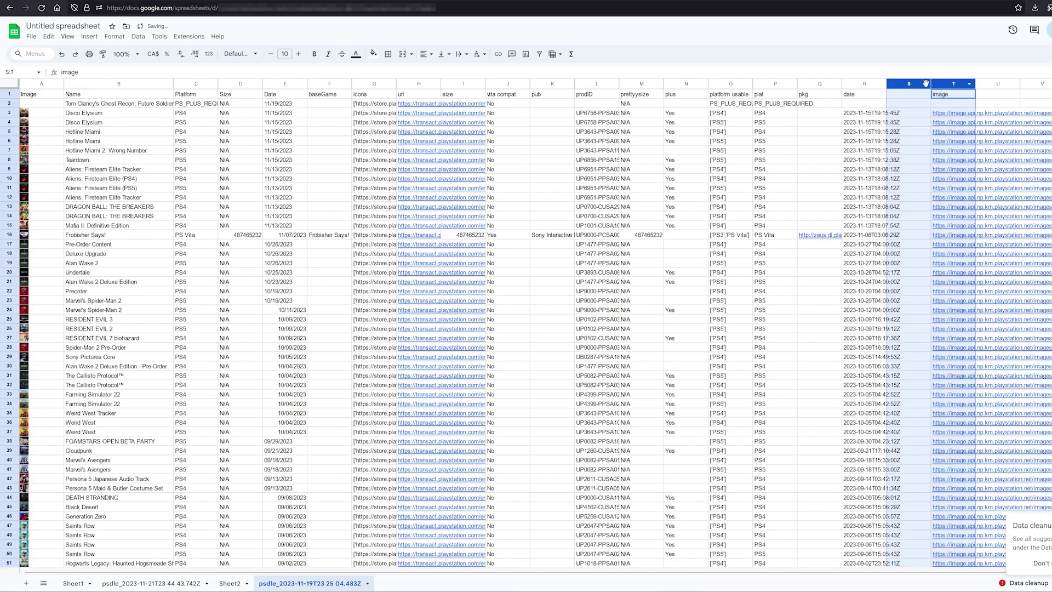
left_click(852, 84)
left_click(948, 85)
left_click_drag(954, 84, 910, 85)
Set the text wrapping of the image URL column to Clip, try fitting its width to the content and undo the last change
left_click(465, 54)
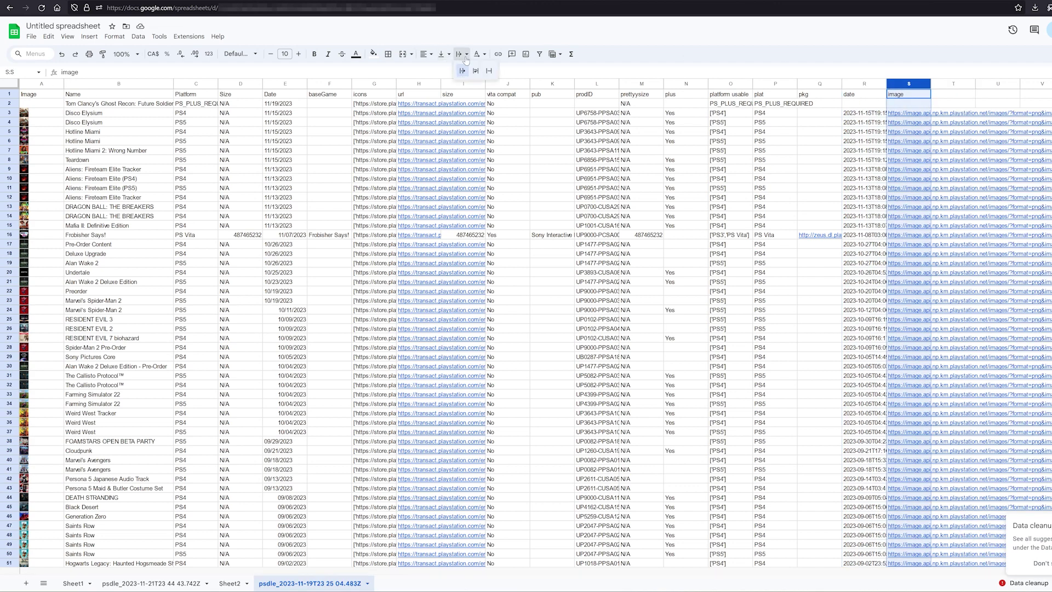
left_click(490, 73)
double_click(930, 85)
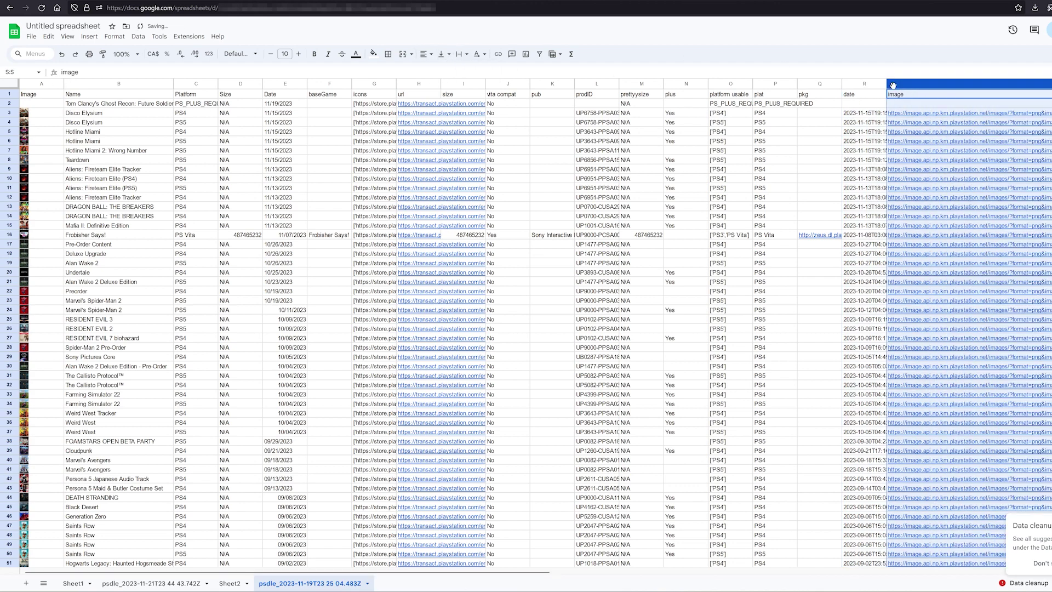
left_click(832, 159)
key("ctrl+z")
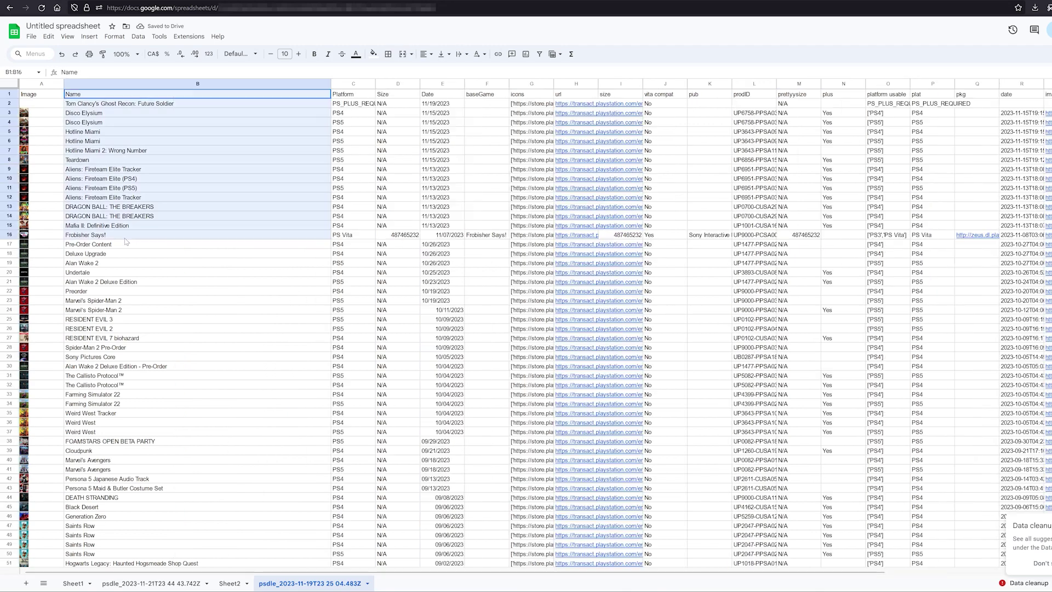
Examine the game titles in the Name column and the Platform value of the Hotline Miami rows
left_click(126, 97)
left_click_drag(122, 103, 121, 197)
left_click_drag(118, 131, 347, 136)
left_click(356, 136)
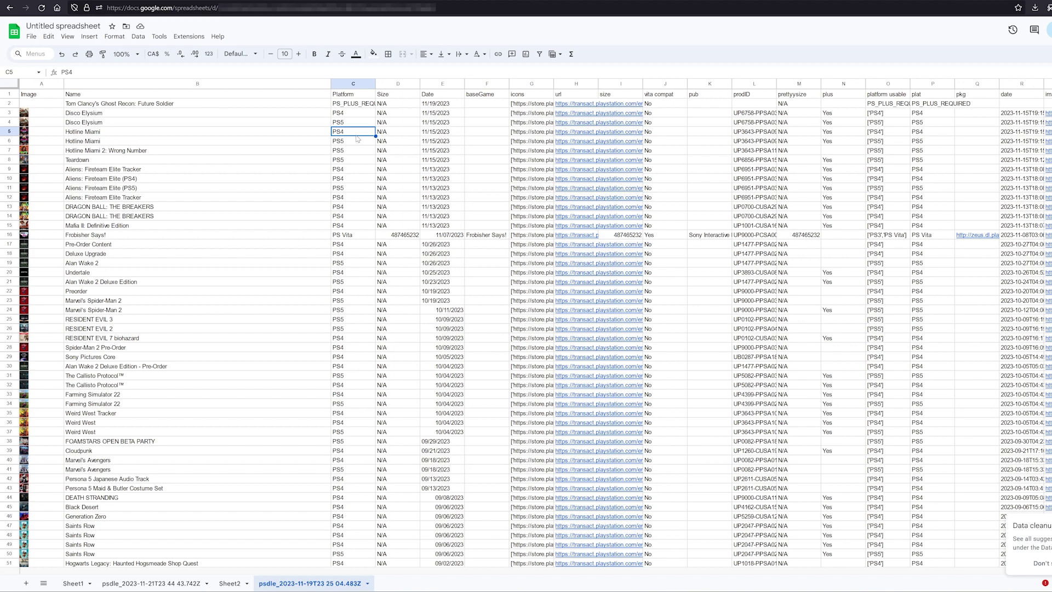
Examine the values in the Size and Date columns of the first game rows
left_click_drag(407, 108, 408, 226)
left_click(397, 229)
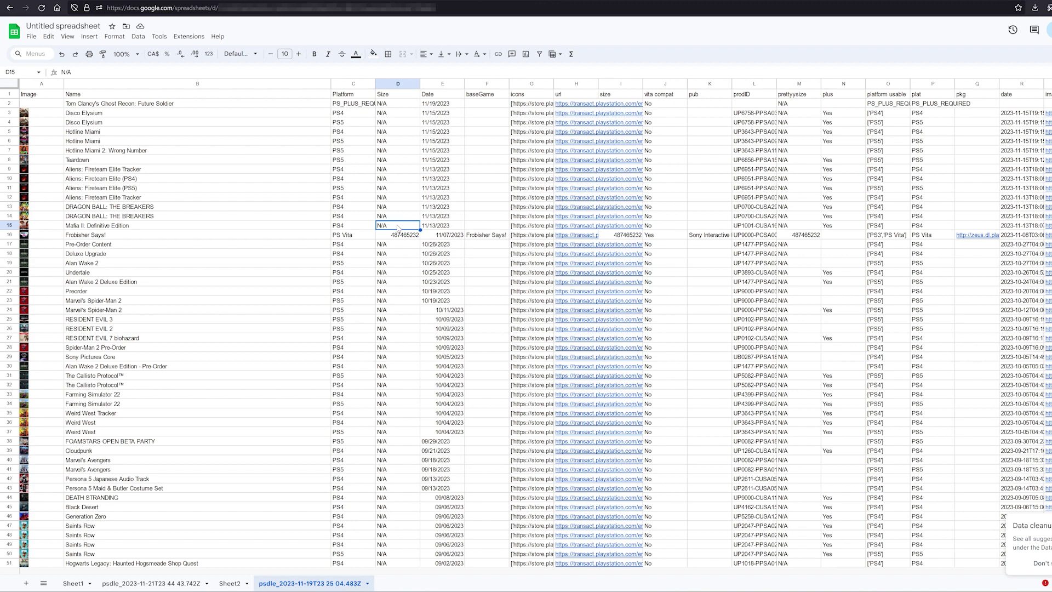
left_click_drag(404, 108, 406, 235)
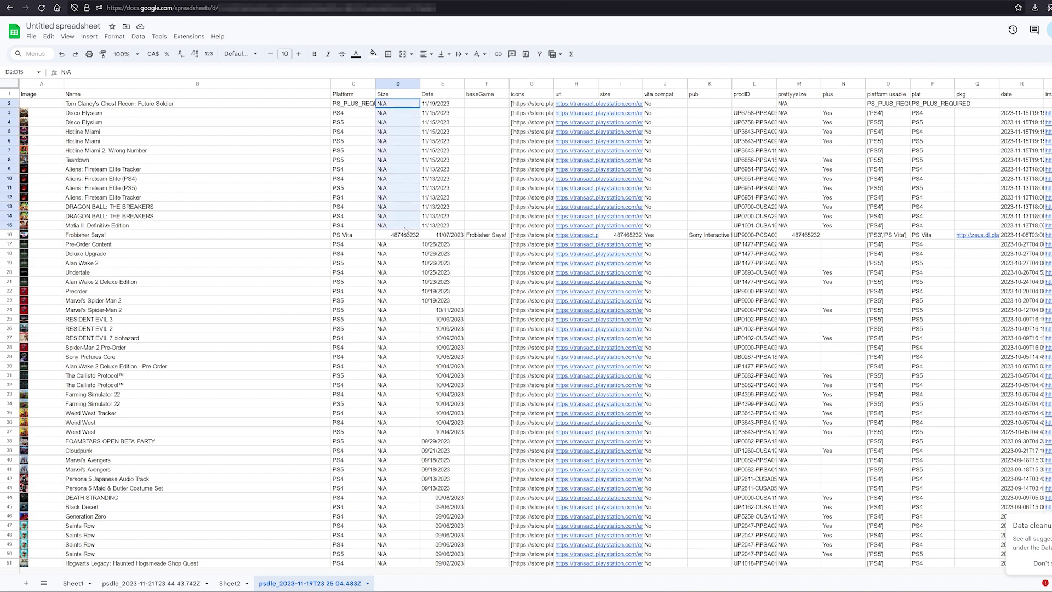
left_click(403, 246)
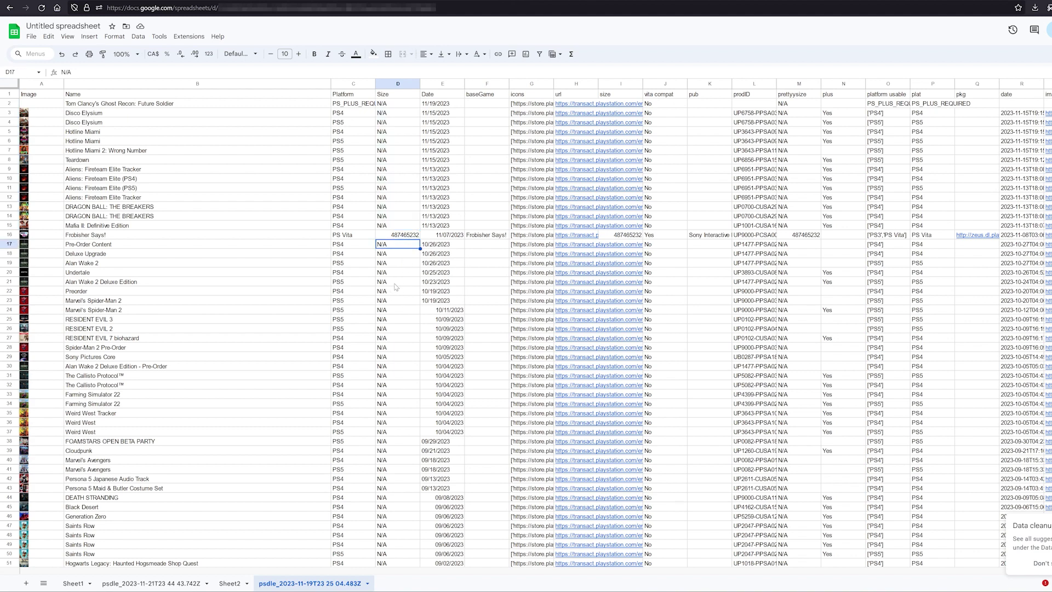
left_click_drag(442, 94, 442, 253)
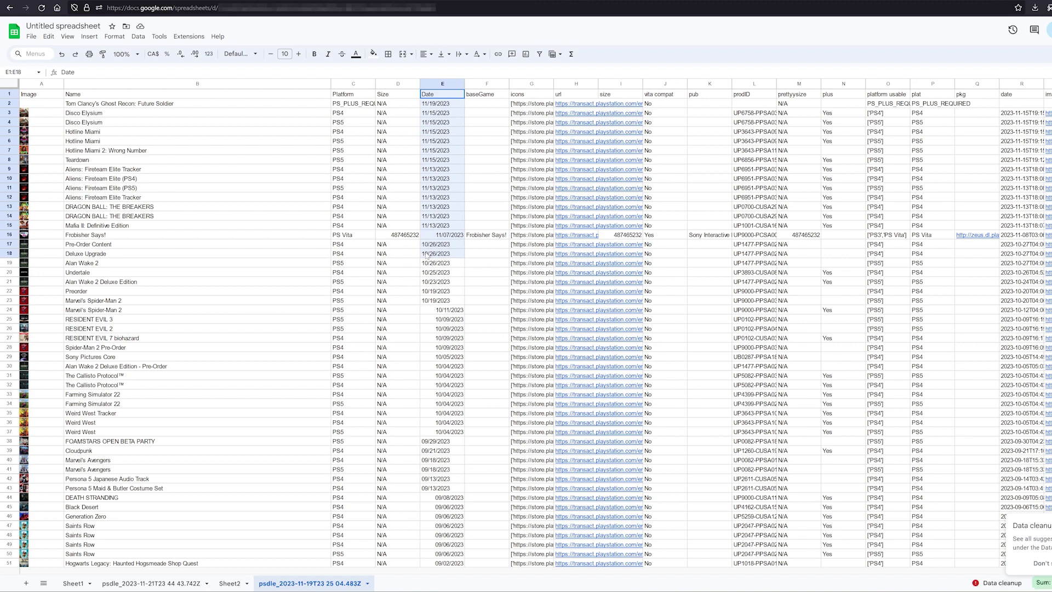
left_click(445, 209)
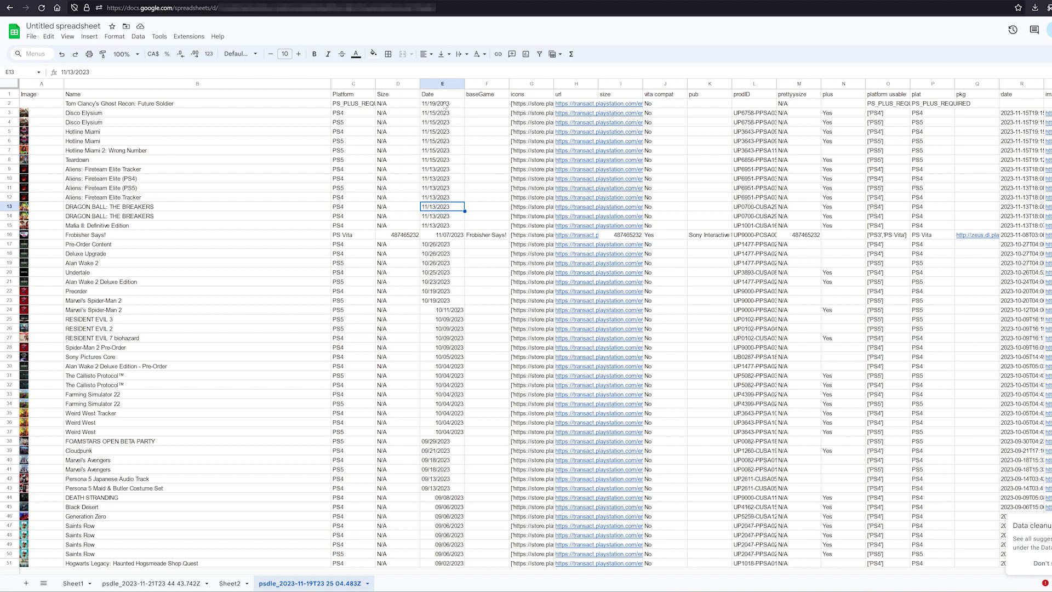
Examine the baseGame column, comparing the recent rows with the PS3 and PS Vita titles further down
left_click(494, 97)
left_click_drag(488, 108, 484, 122)
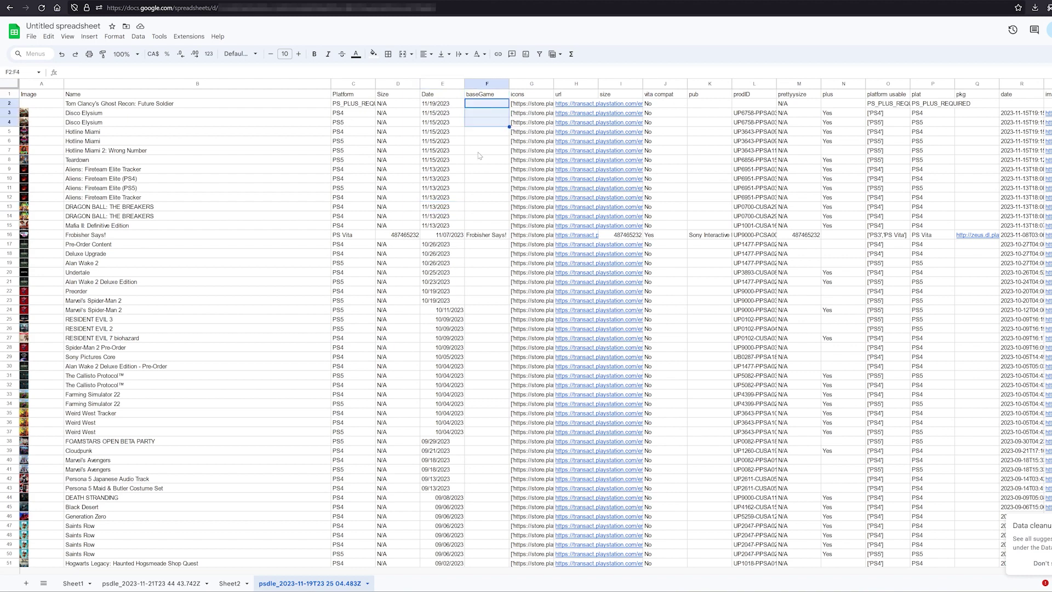
left_click(482, 246)
scroll(482, 253, "down", 7)
scroll(526, 328, "down", 20)
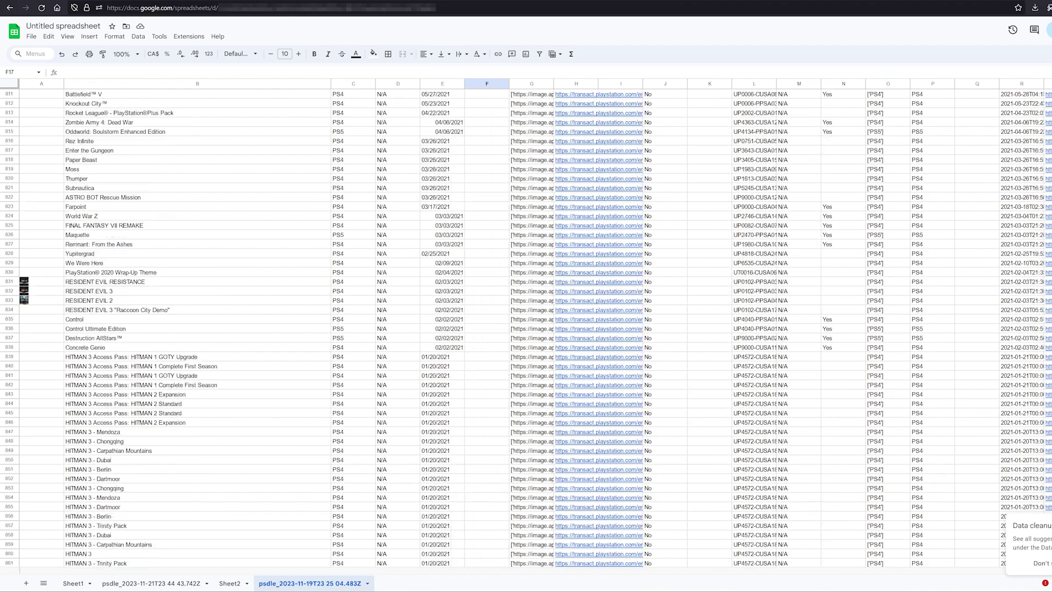
scroll(520, 246, "up", 5)
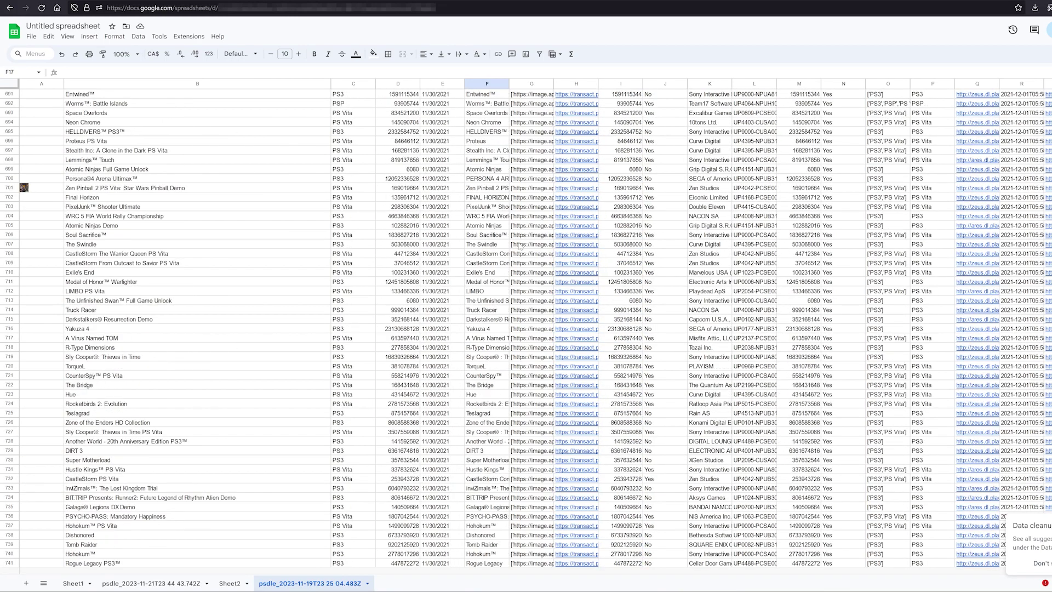
left_click(487, 226)
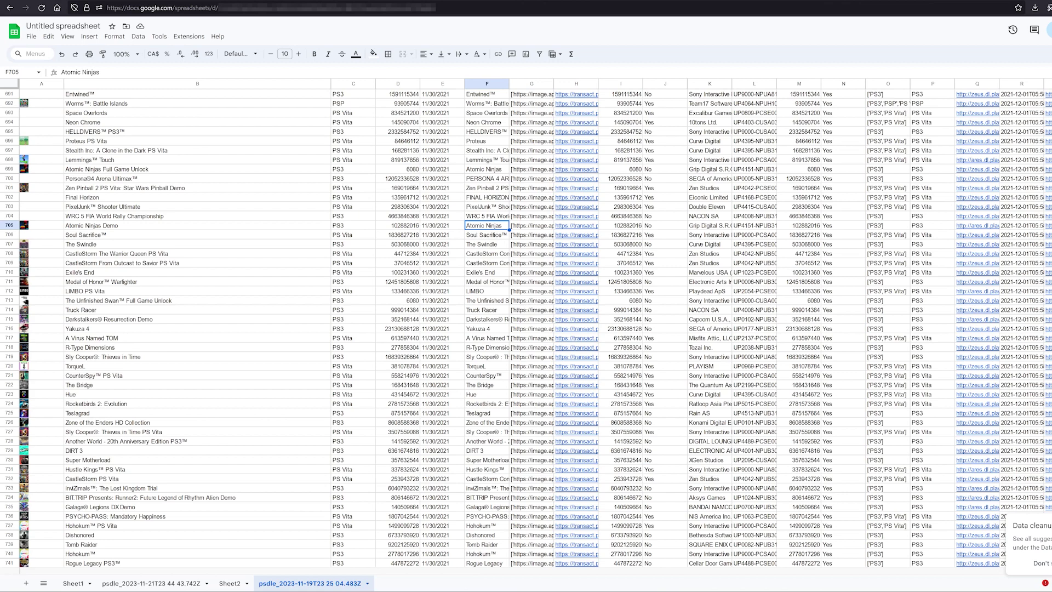
scroll(521, 329, "down", 3)
scroll(526, 328, "down", 20)
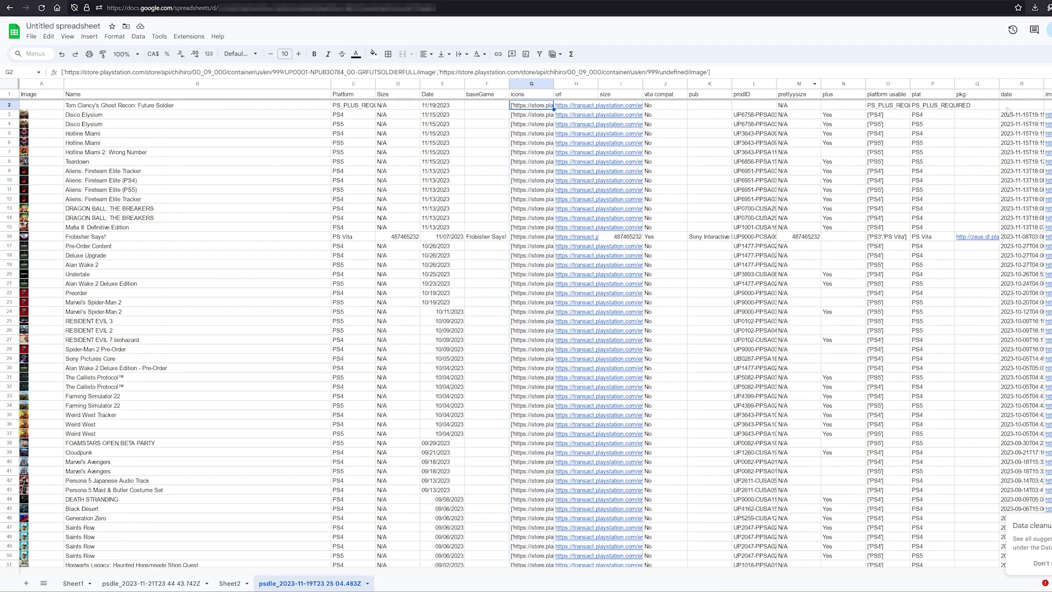
Move the icons column behind the image column and widen the url column to show its store links
mouse_move(1048, 124)
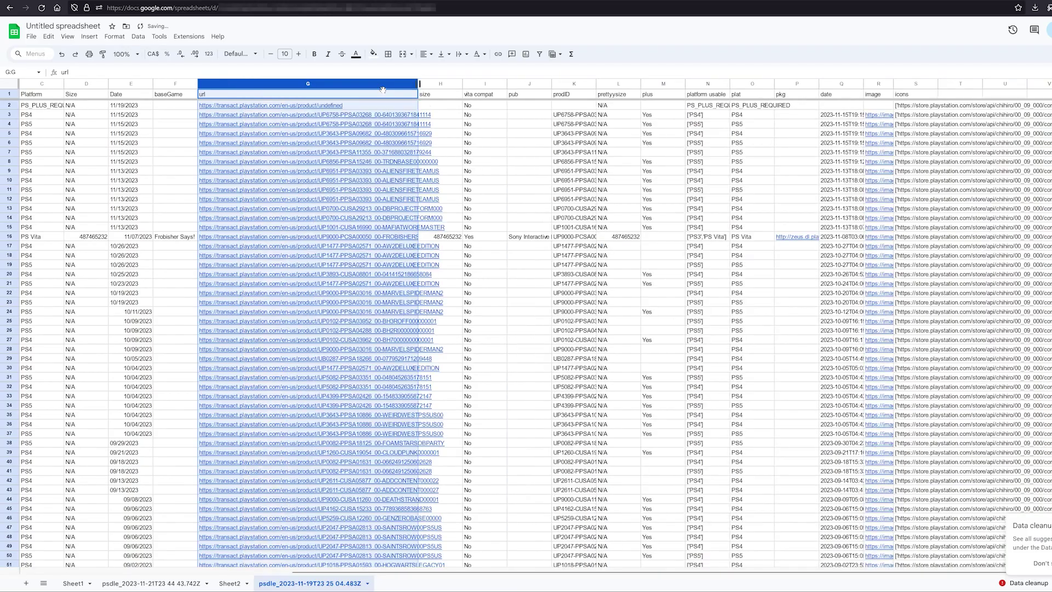
left_click(261, 107)
left_click(272, 143)
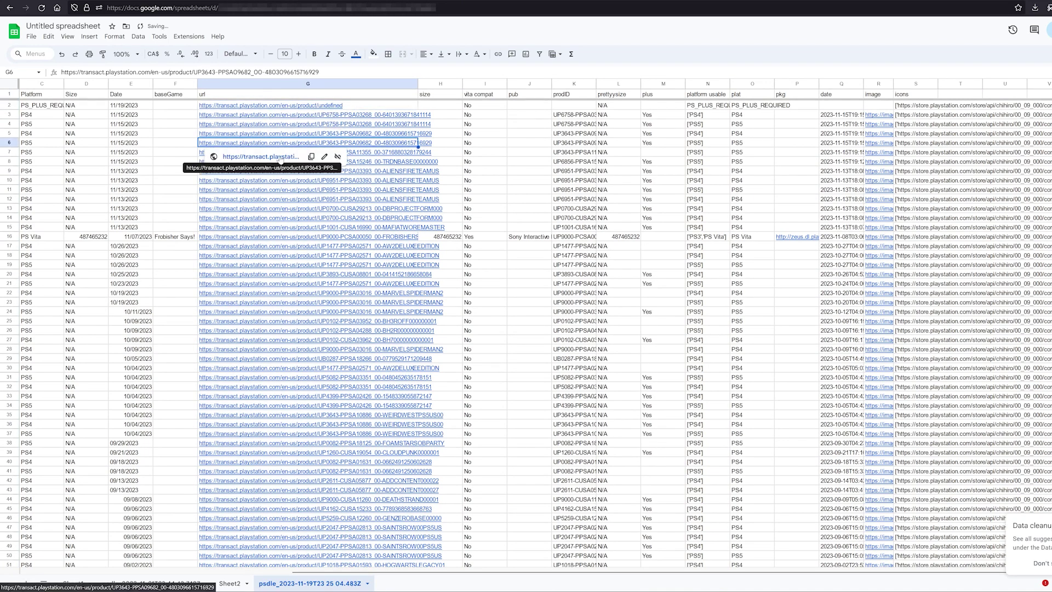
scroll(321, 202, "down", 20)
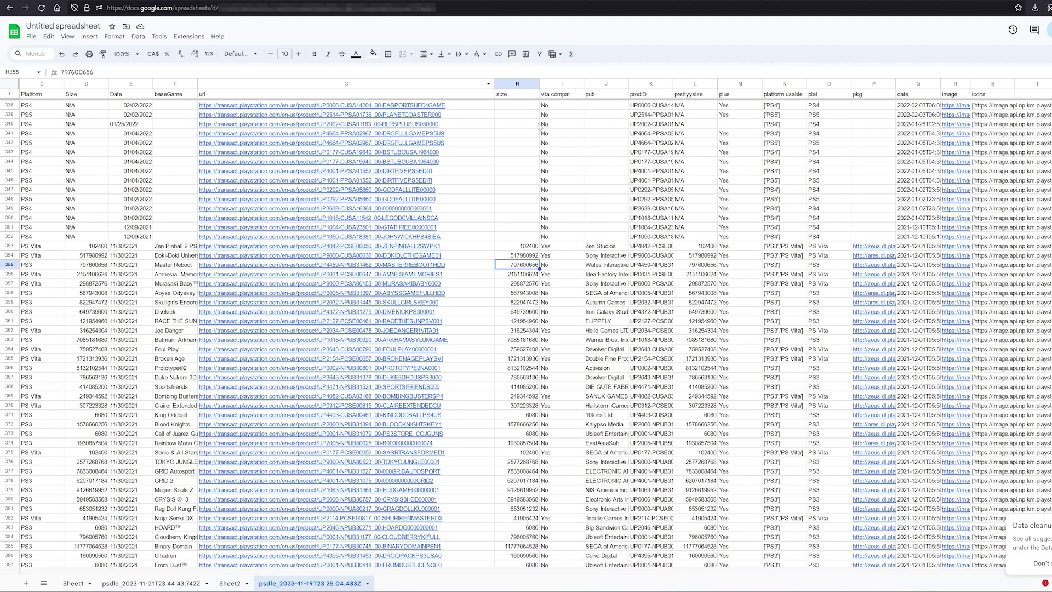
left_click(516, 84)
left_click(115, 36)
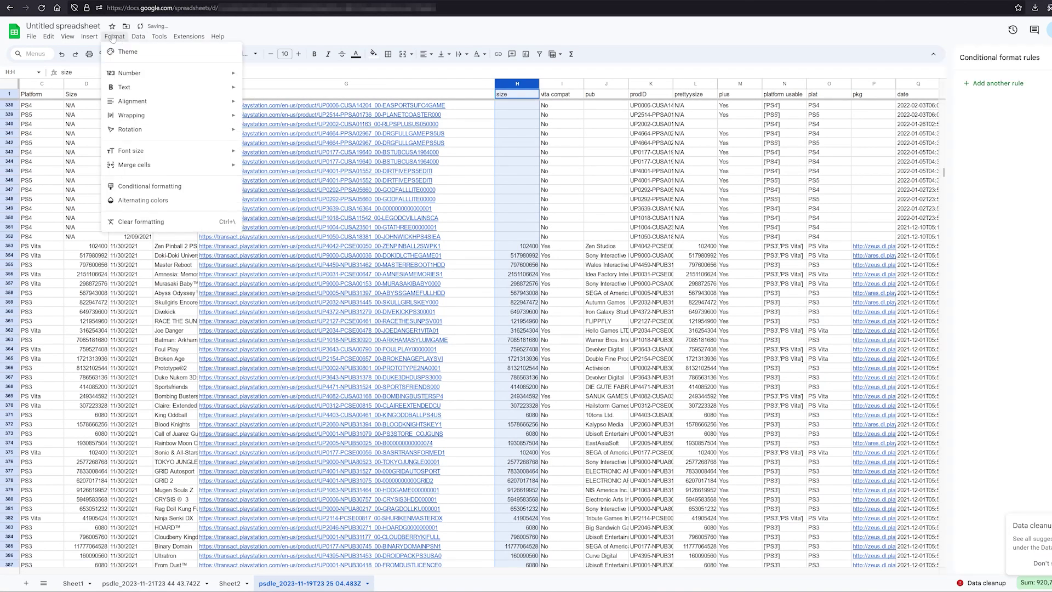
mouse_move(170, 75)
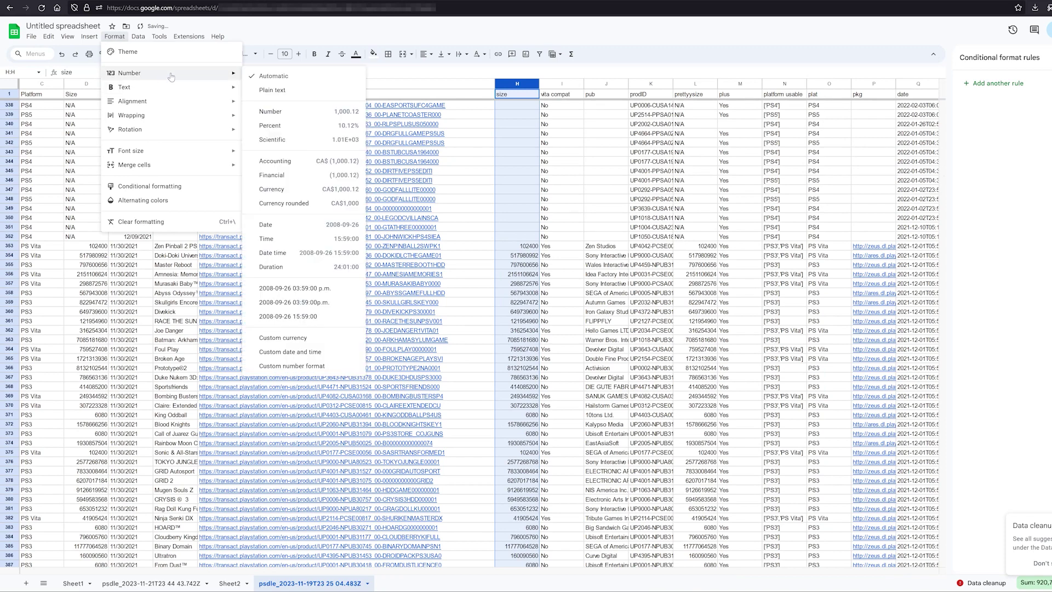
left_click(317, 366)
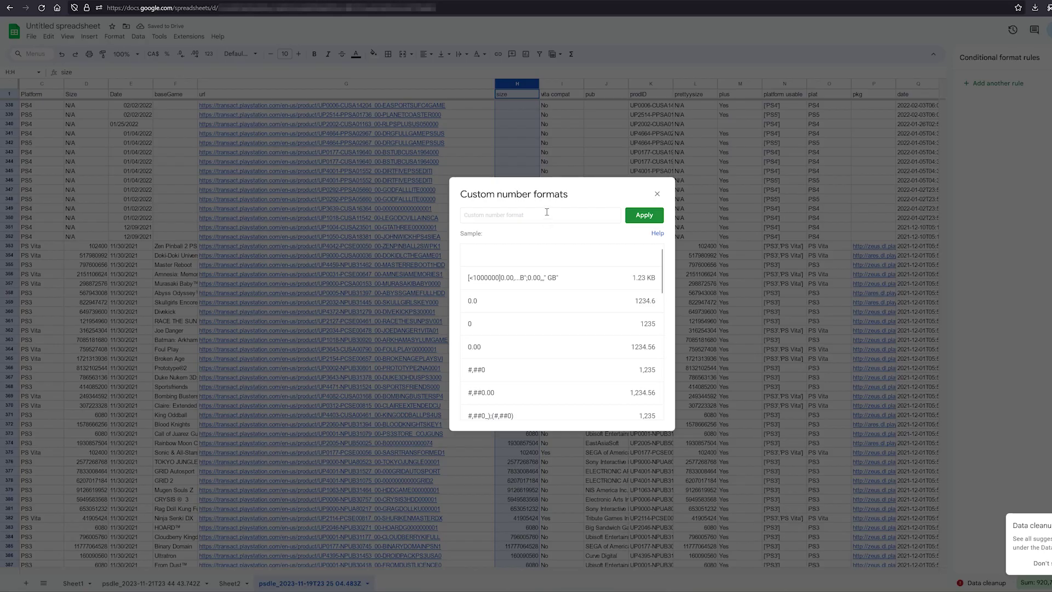
key("ctrl+v")
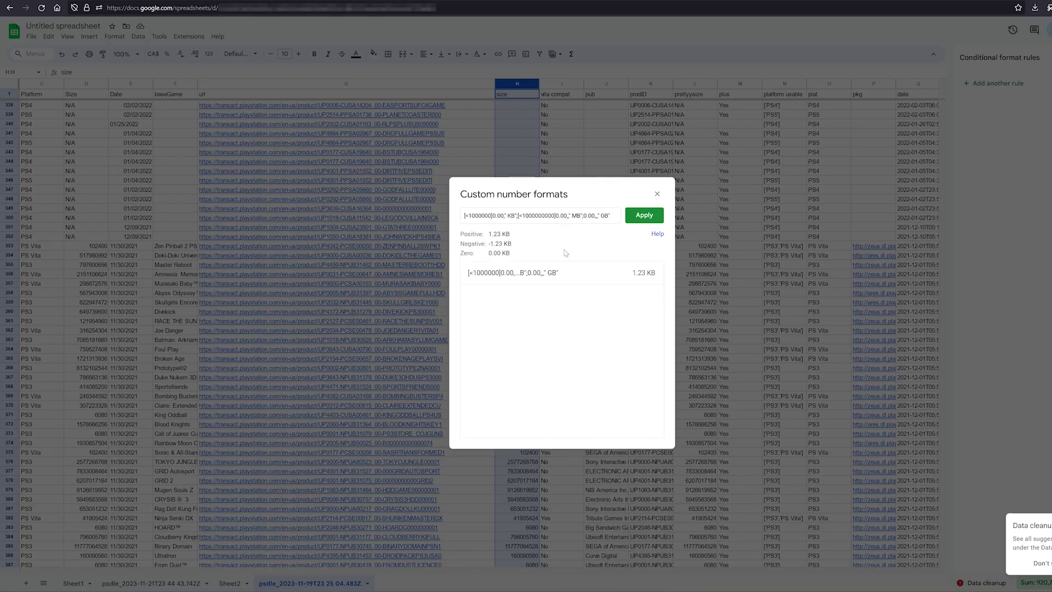
left_click(644, 215)
left_click(517, 266)
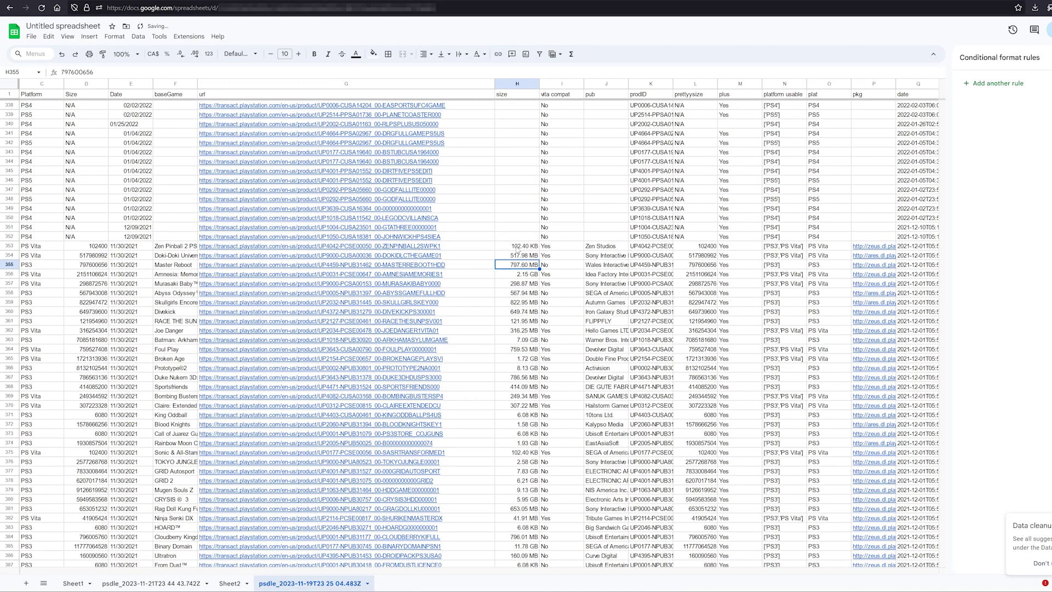
Check the formatted file sizes of the PS3 and PS Vita games in the size column
left_click_drag(517, 247, 533, 341)
scroll(532, 340, "down", 7)
left_click(525, 368)
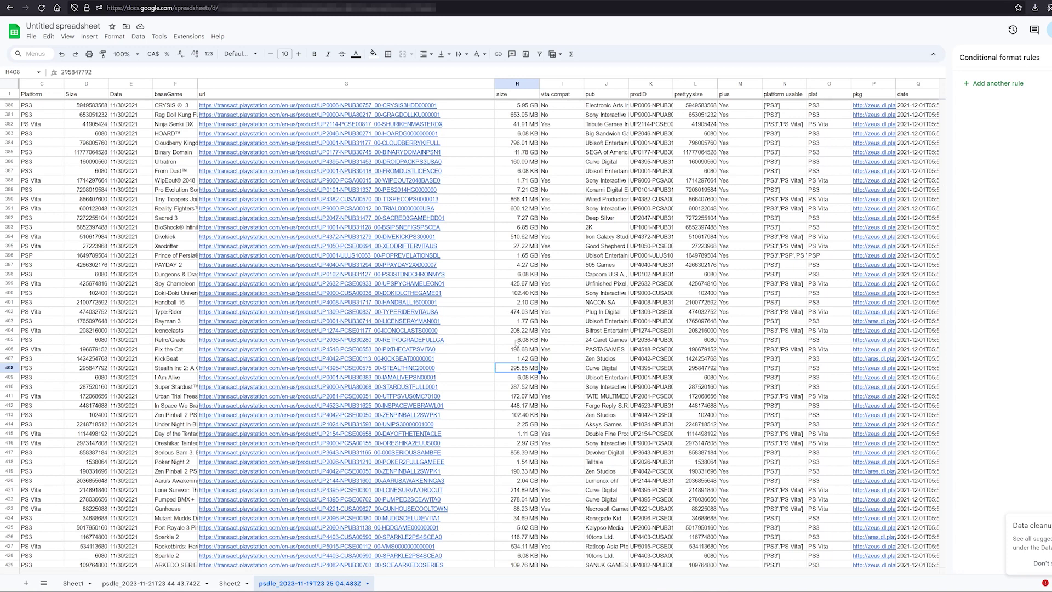
Examine the vita compat, platform usable and plat values across the PS3, PS Vita and PS4 rows
left_click(554, 83)
left_click(560, 180)
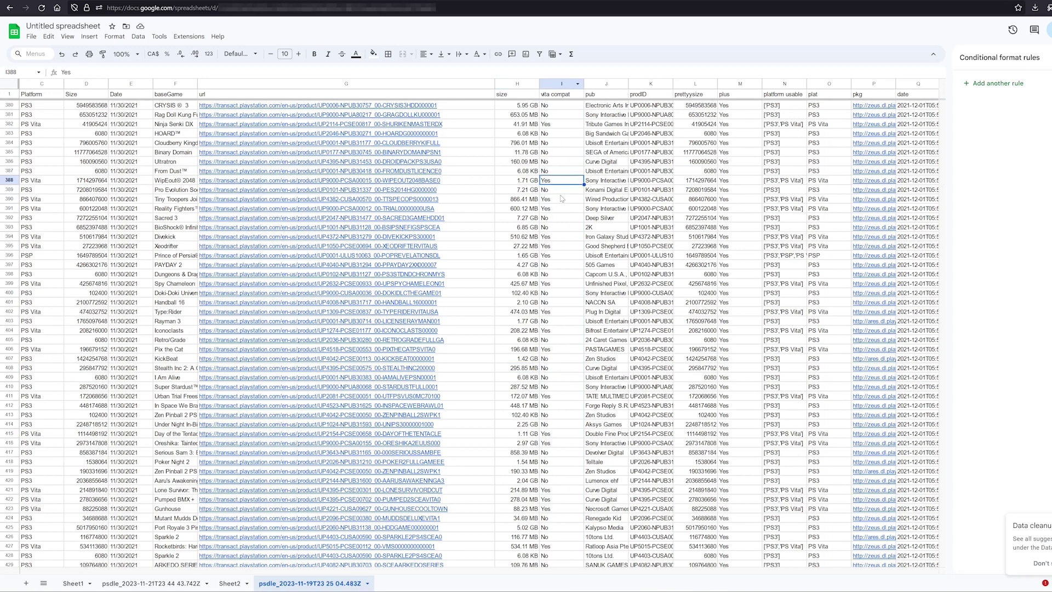
left_click(564, 190)
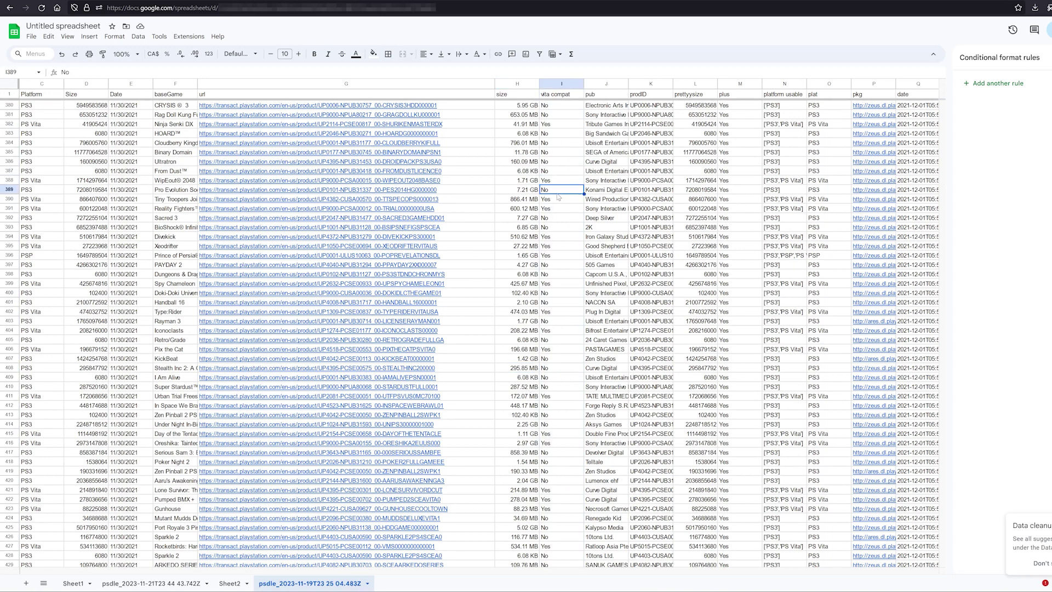
left_click(779, 180)
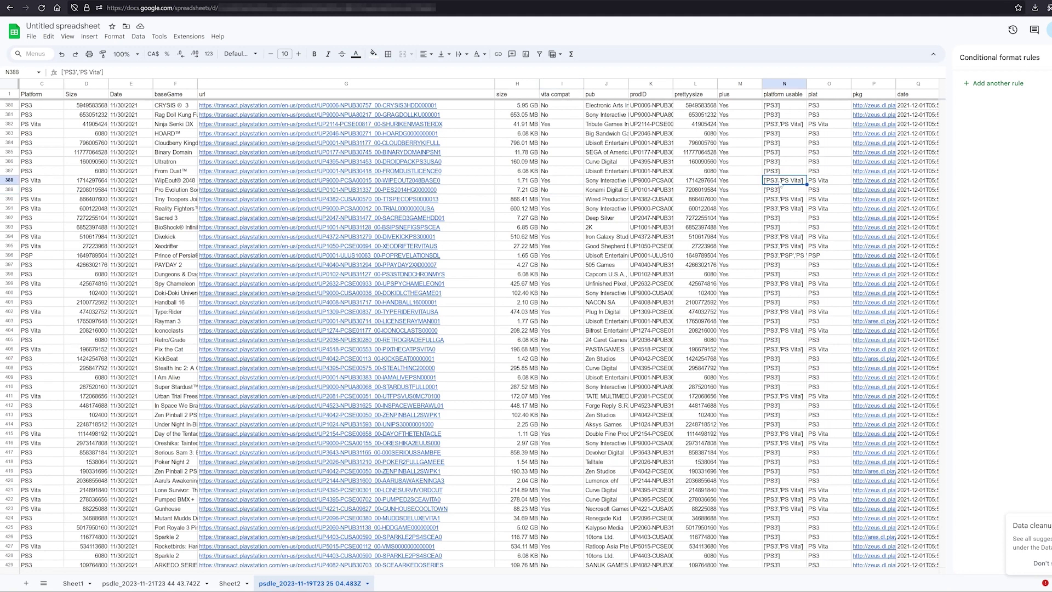
left_click_drag(783, 170, 784, 364)
left_click_drag(822, 124, 813, 301)
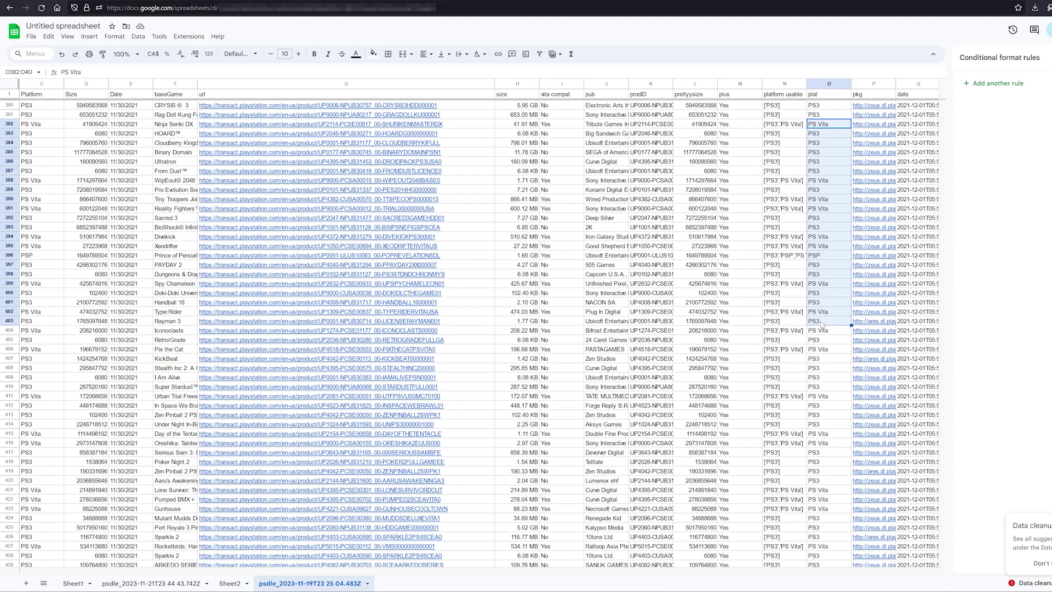
key("Left")
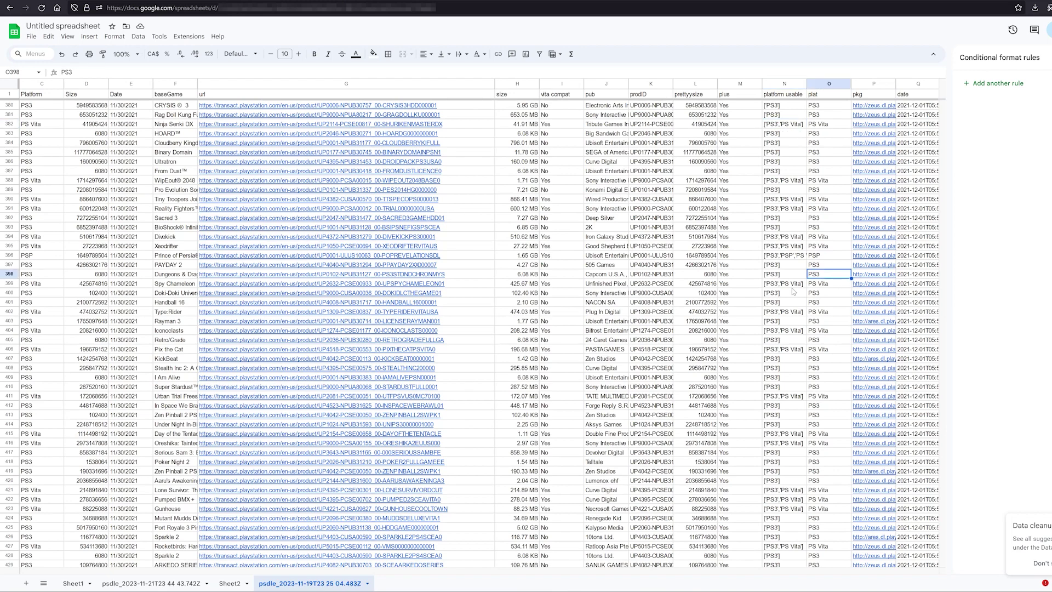
left_click(839, 322)
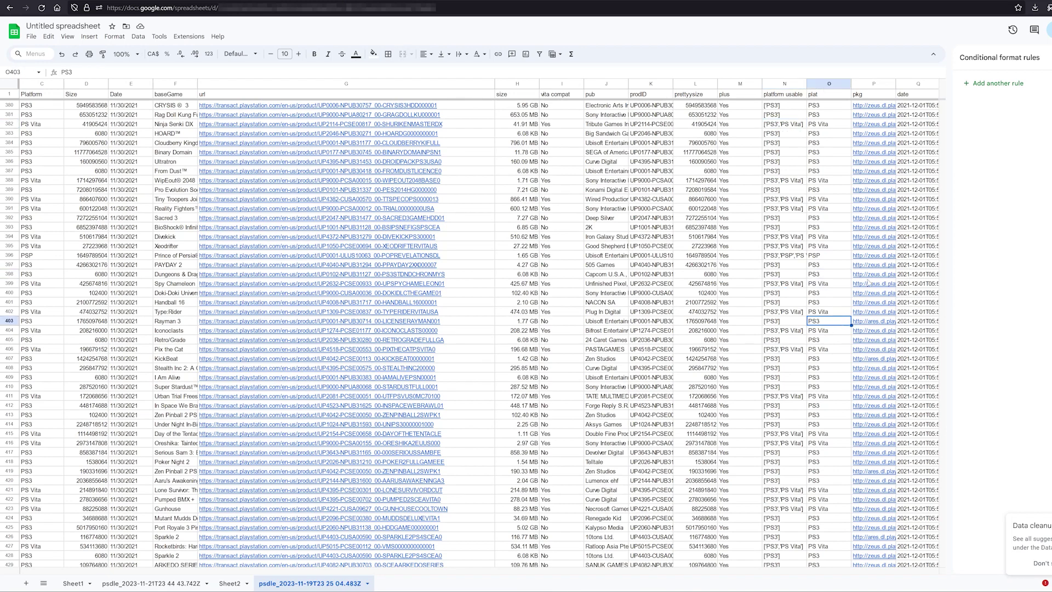
scroll(785, 209, "up", 10)
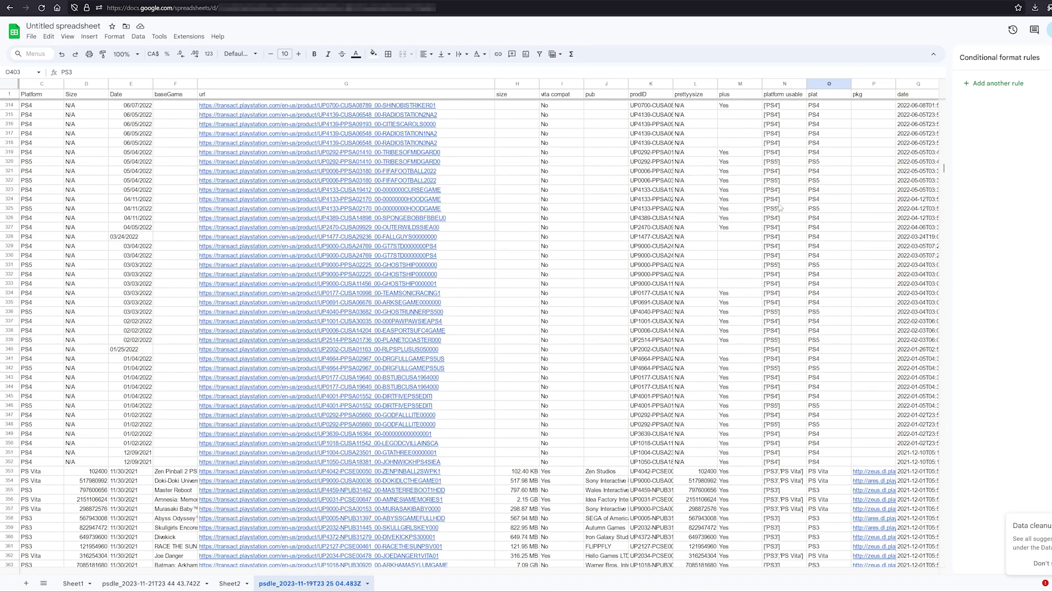
mouse_move(780, 218)
left_mouse_down()
mouse_move(43, 218)
mouse_move(771, 213)
left_mouse_up()
Widen the prodID column and look through the full product IDs
left_click_drag(673, 84, 809, 83)
left_click_drag(707, 125, 718, 386)
left_click(735, 379)
scroll(738, 383, "up", 20)
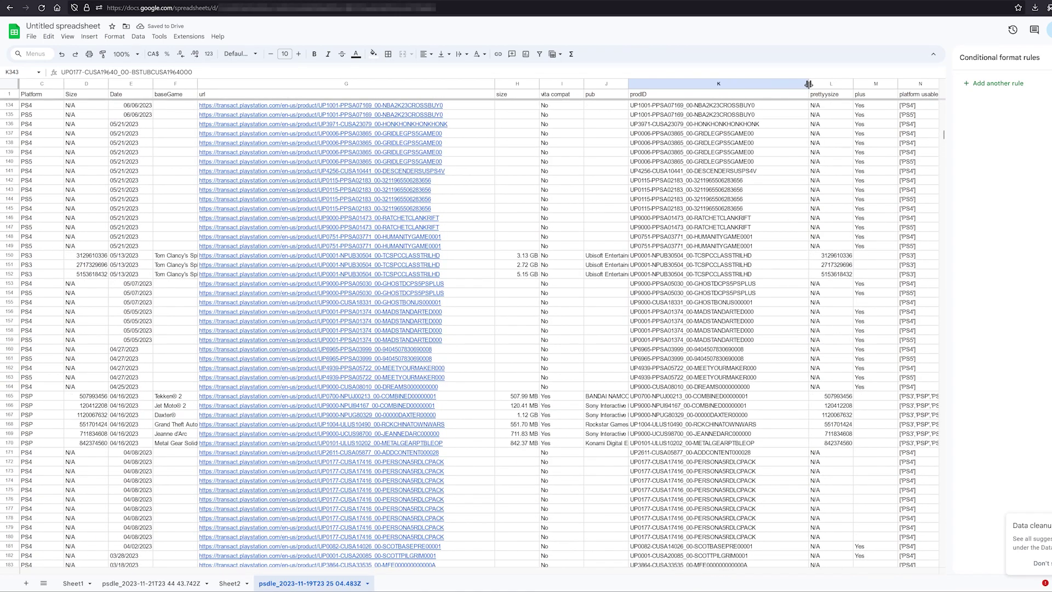
Narrow the prodID column again and widen the pub column to show the full publisher names
left_click_drag(808, 84, 773, 83)
left_click(647, 264)
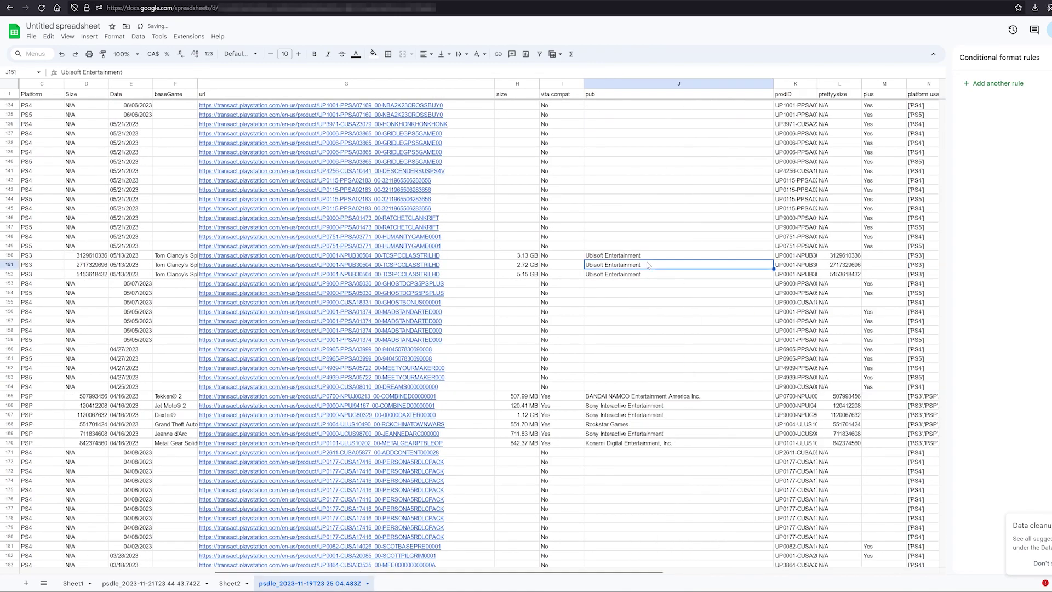
left_click(642, 253)
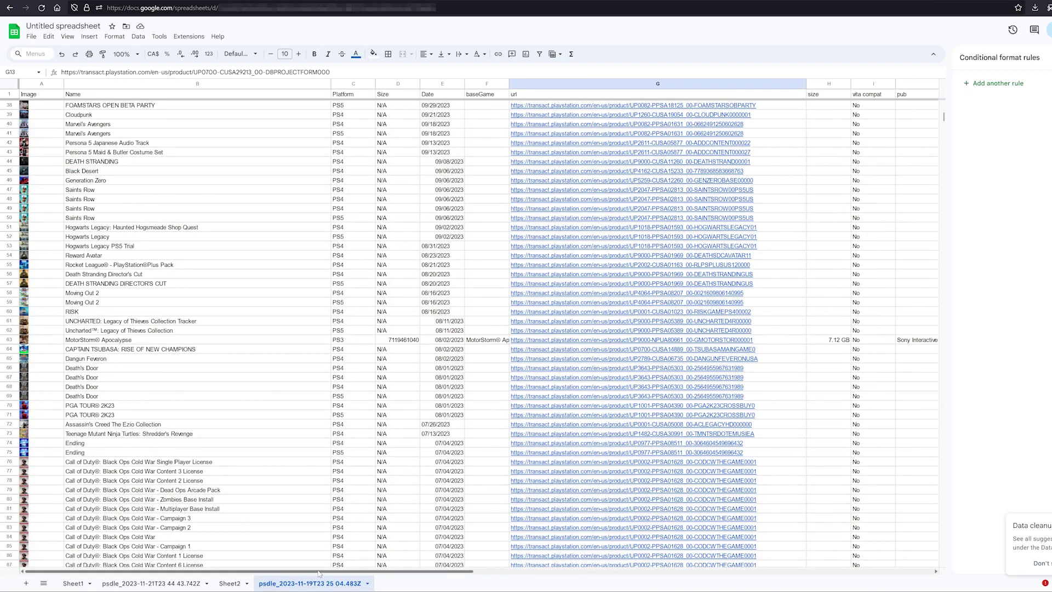
left_click_drag(320, 575, 405, 576)
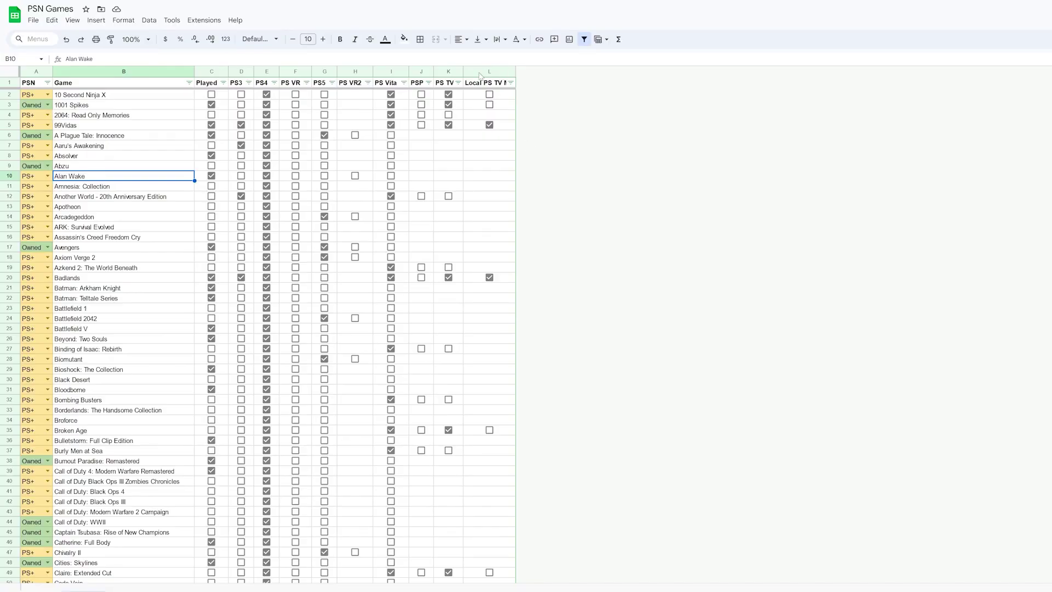
Examine the Played and Local PS TV MP checkboxes in the PSN Games spreadsheet, along with its formatted purchase list sheet
left_click(480, 72)
left_click_drag(203, 95, 214, 268)
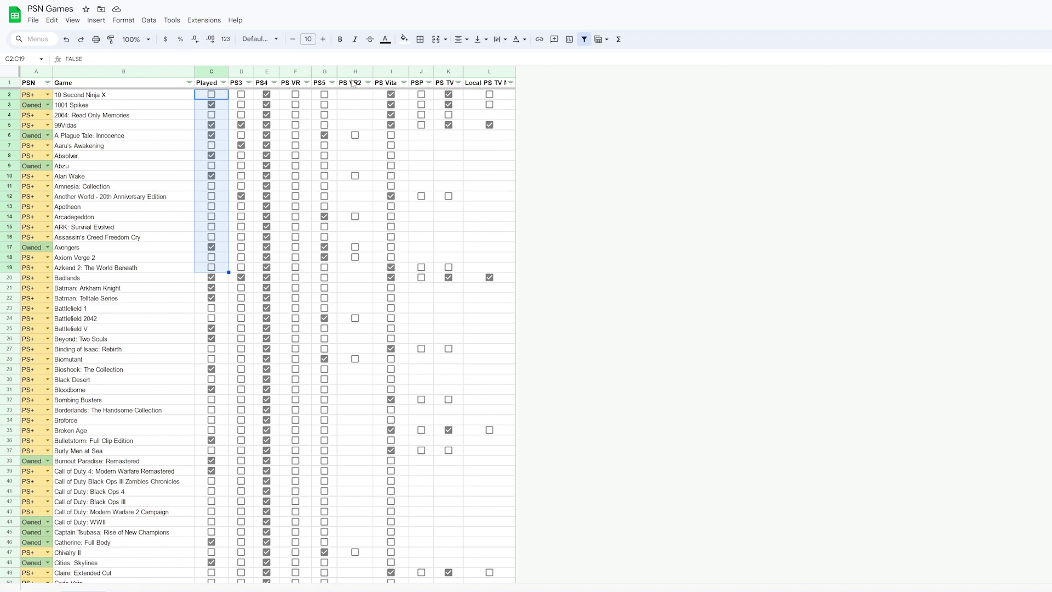
key("ctrl+shift+Page_Down")
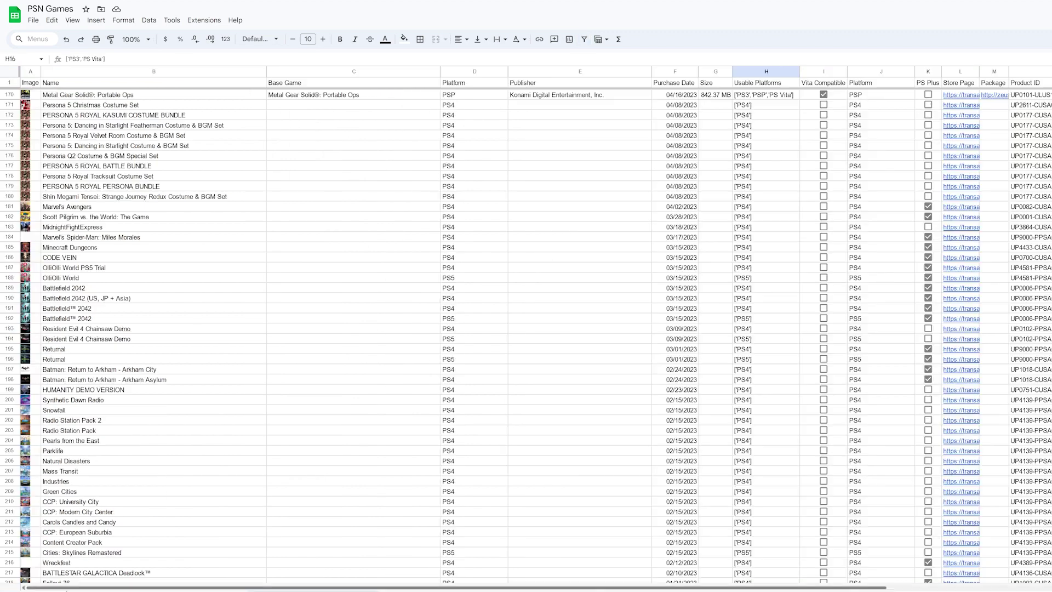
key("ctrl+shift+Page_Up")
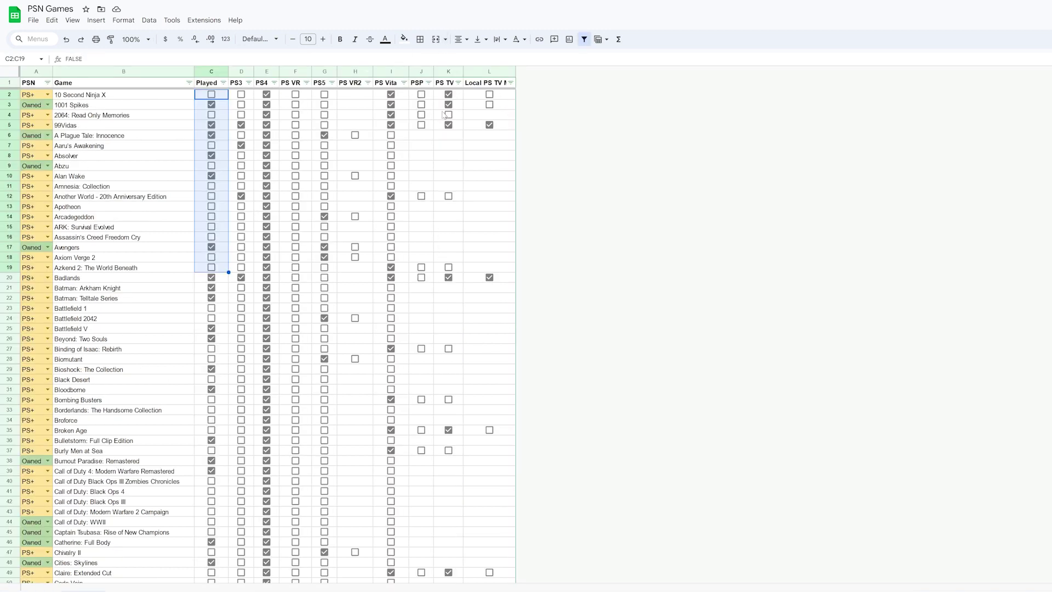
left_click(482, 85)
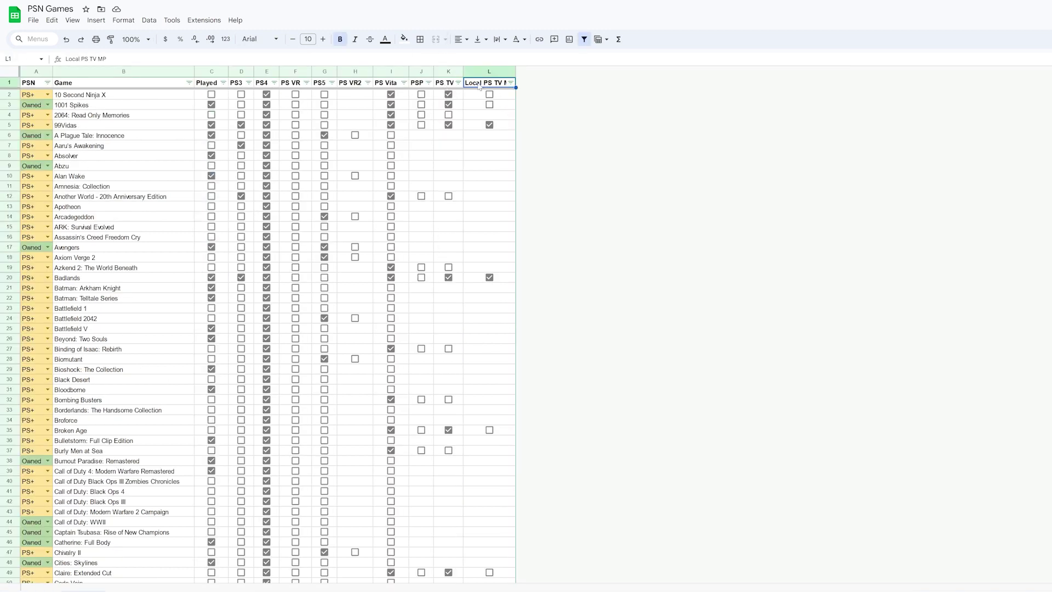
left_click_drag(478, 86, 487, 308)
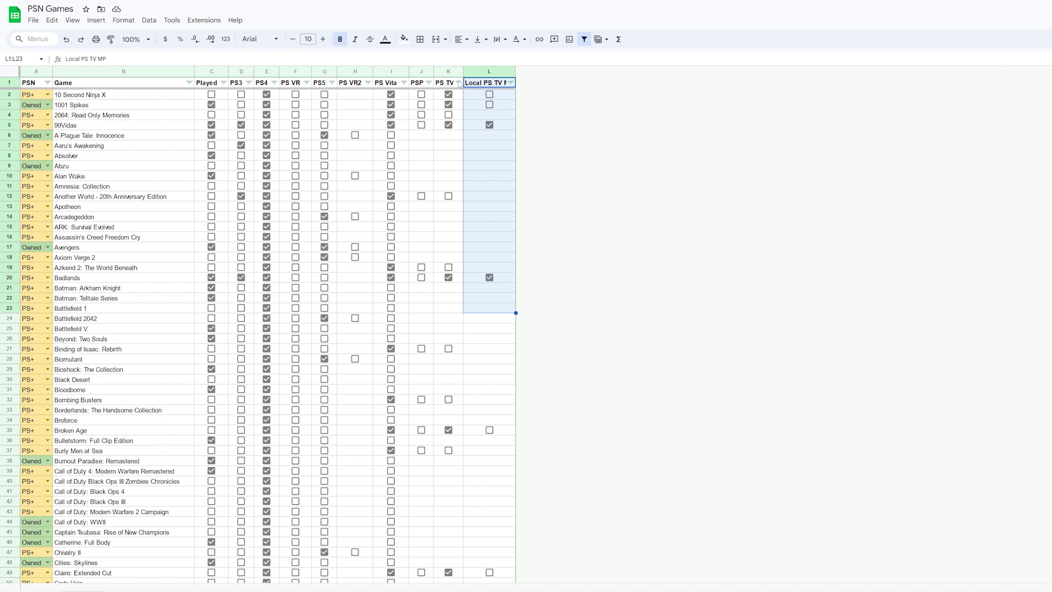
Examine the Local PS TV MP column, and the game names, PS Plus and Vita Compatible checkboxes in the purchase list sheet
left_click_drag(469, 85, 476, 296)
left_click(477, 296)
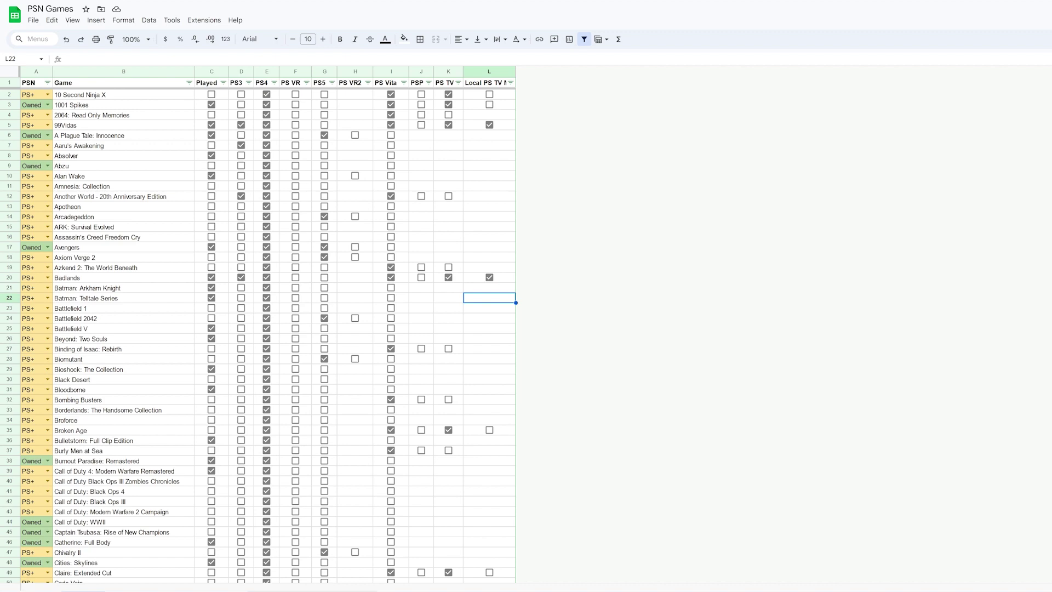
left_click(312, 590)
left_click(114, 207)
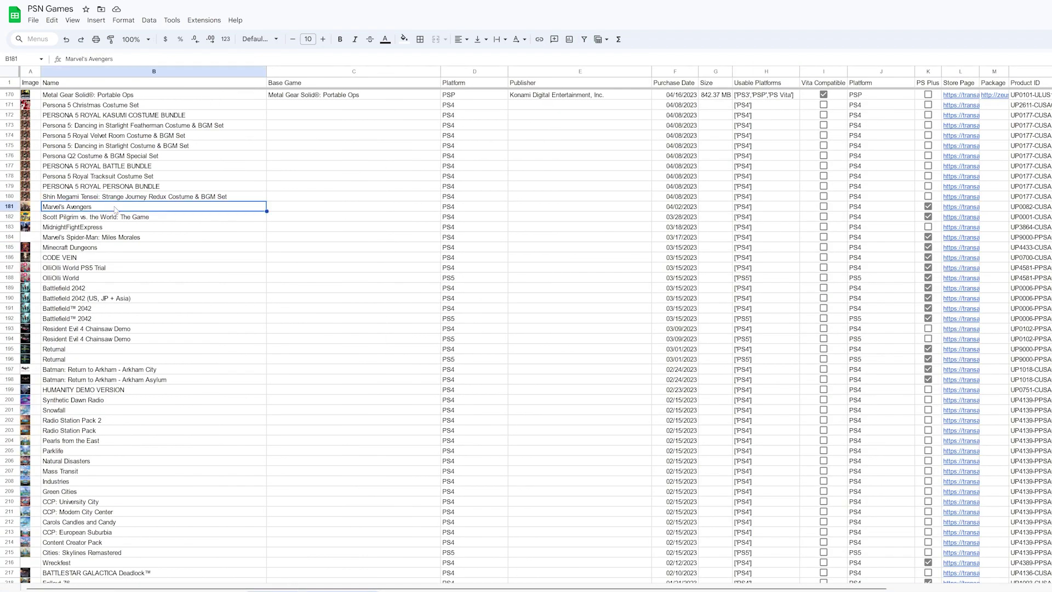
left_click_drag(130, 105, 141, 282)
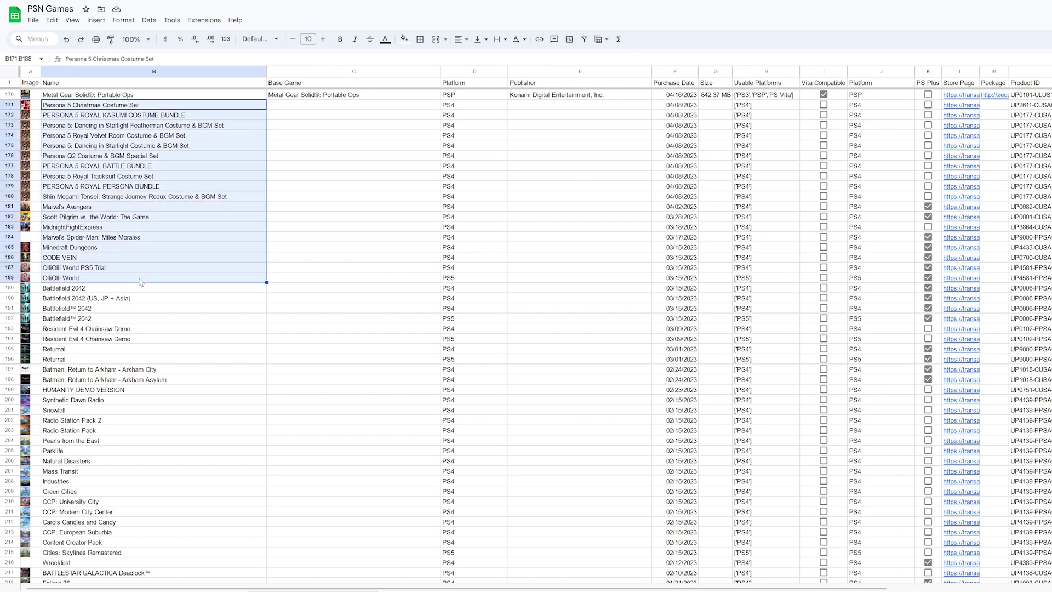
left_click(507, 269)
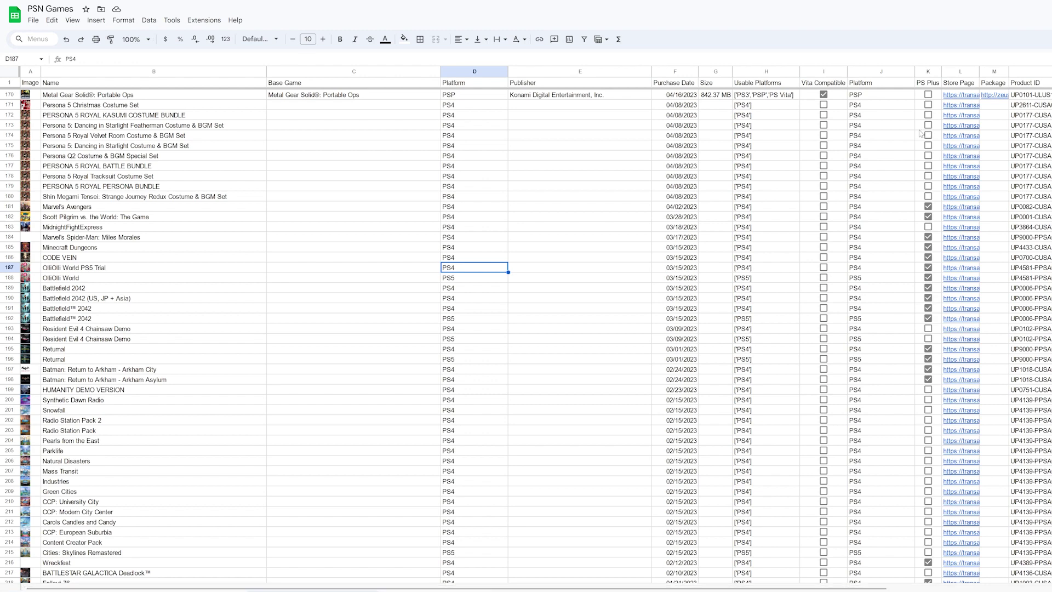
left_click_drag(926, 126, 926, 267)
left_click_drag(817, 125, 817, 278)
scroll(259, 551, "up", 10)
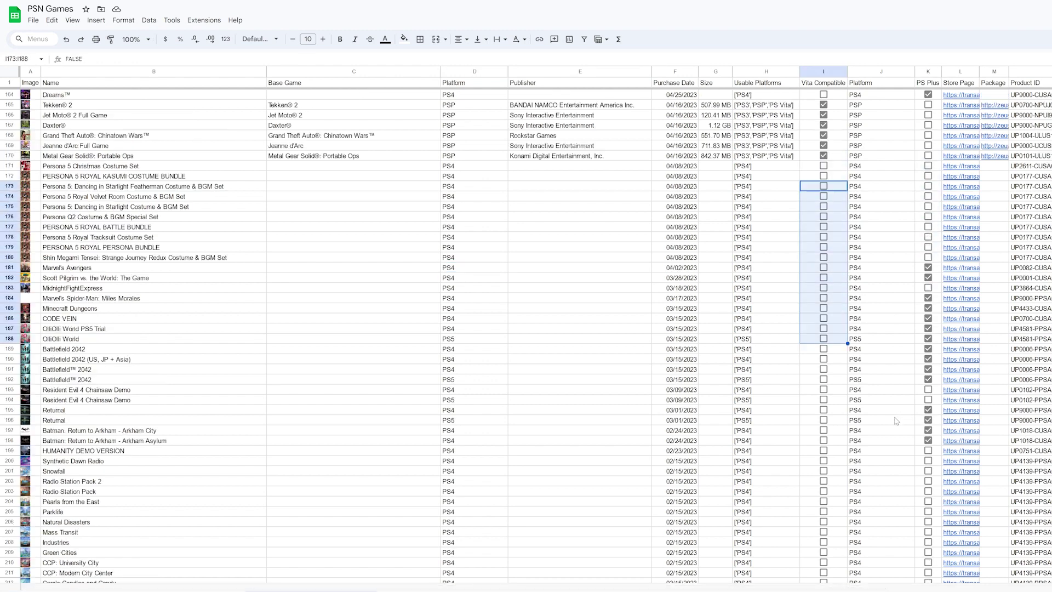
Examine the repeated Chivalry 2 entries in the purchase list and compare their Platform and Usable Platforms values
scroll(260, 551, "right", 1)
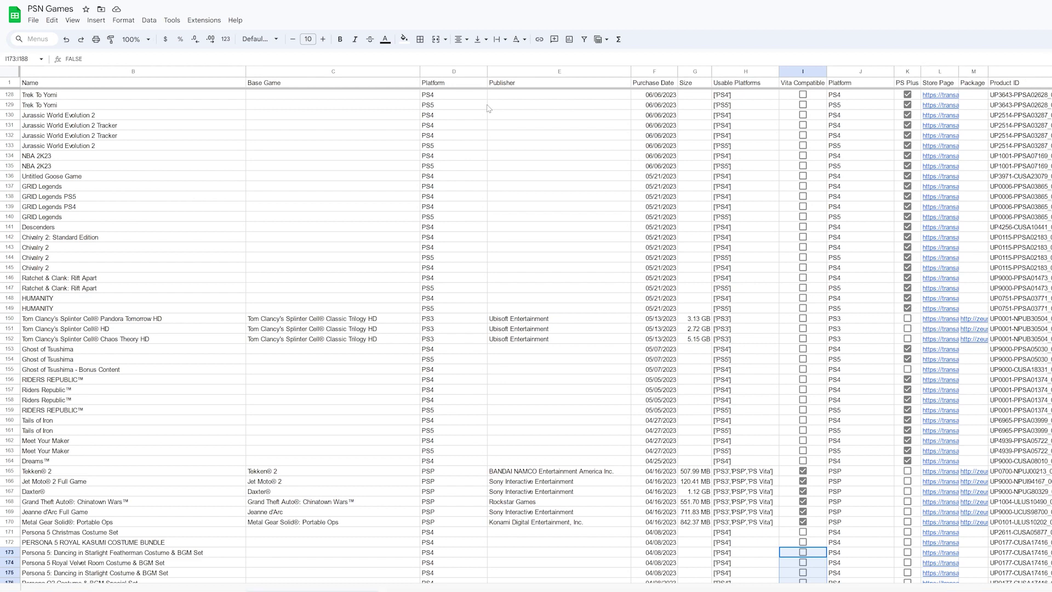
left_click(328, 277)
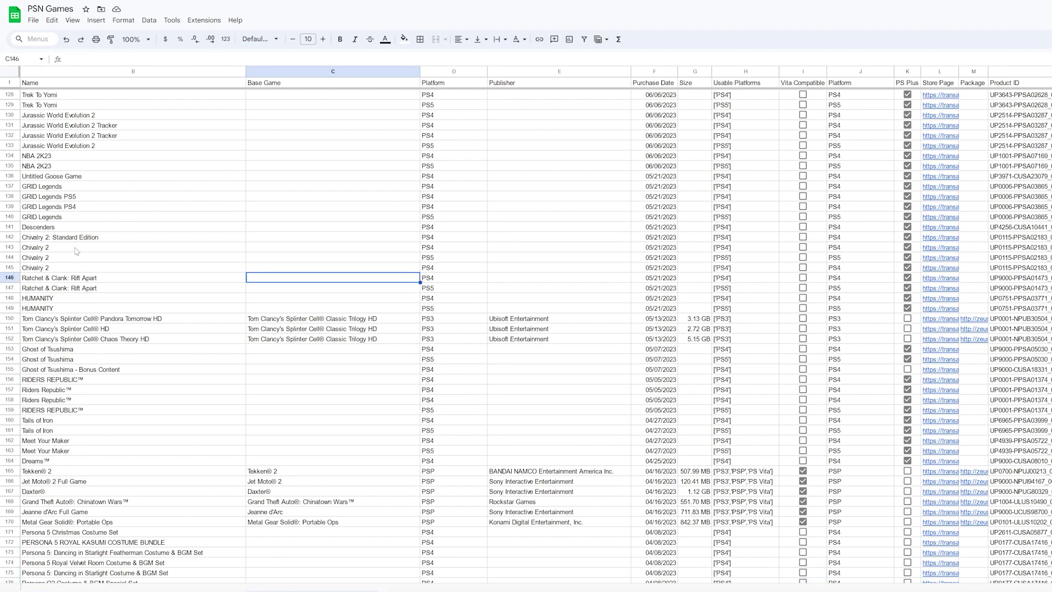
left_click_drag(77, 251, 452, 271)
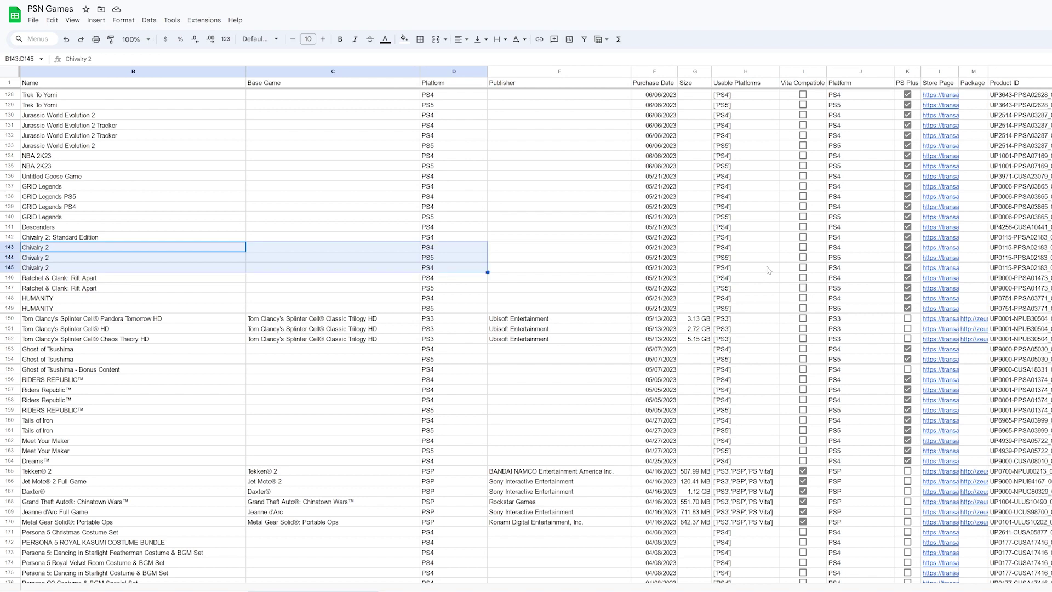
left_click_drag(766, 270, 658, 250)
left_click(751, 248)
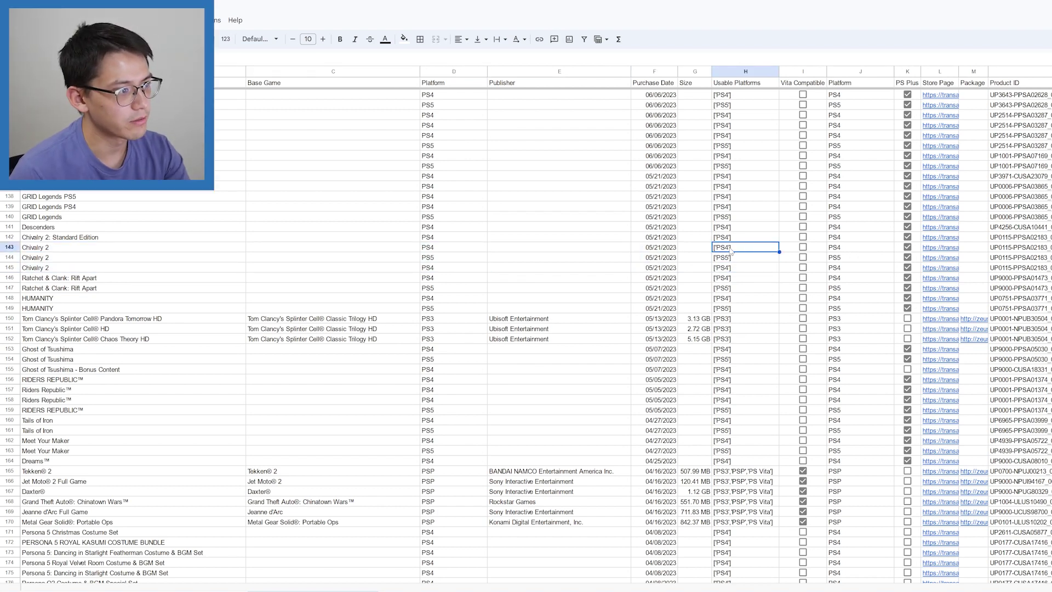
left_click(261, 1)
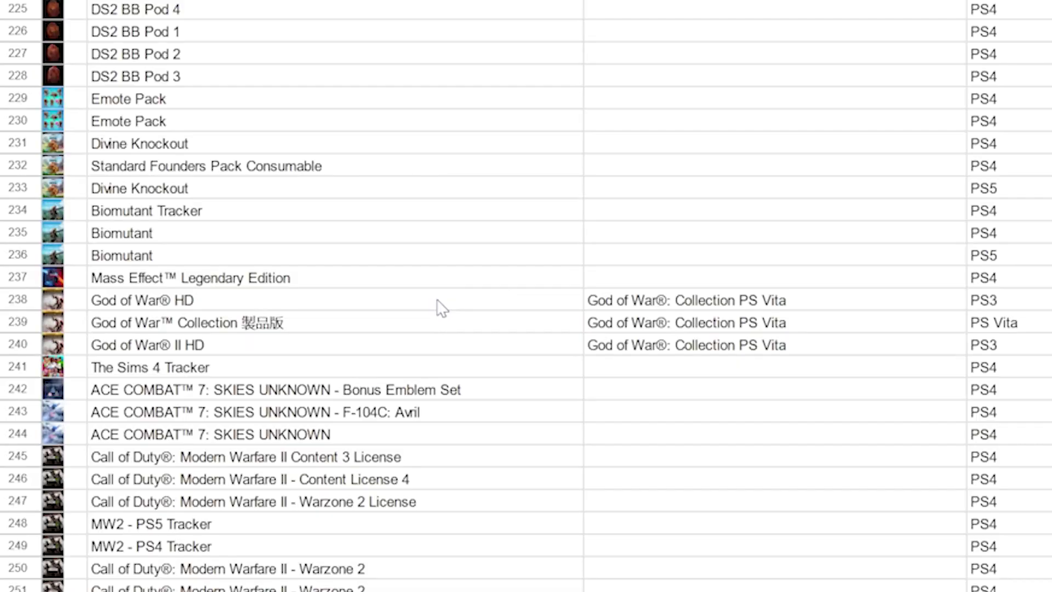
Compare the names of the three God of War entries with their Base Game values
left_click_drag(437, 305, 787, 352)
left_click(787, 344)
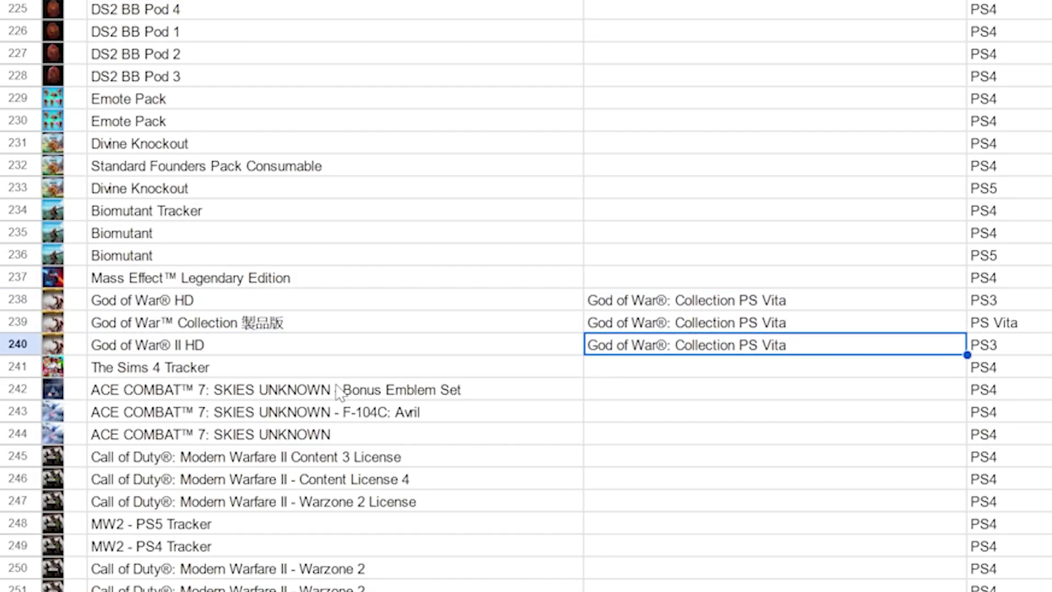
left_click(181, 305)
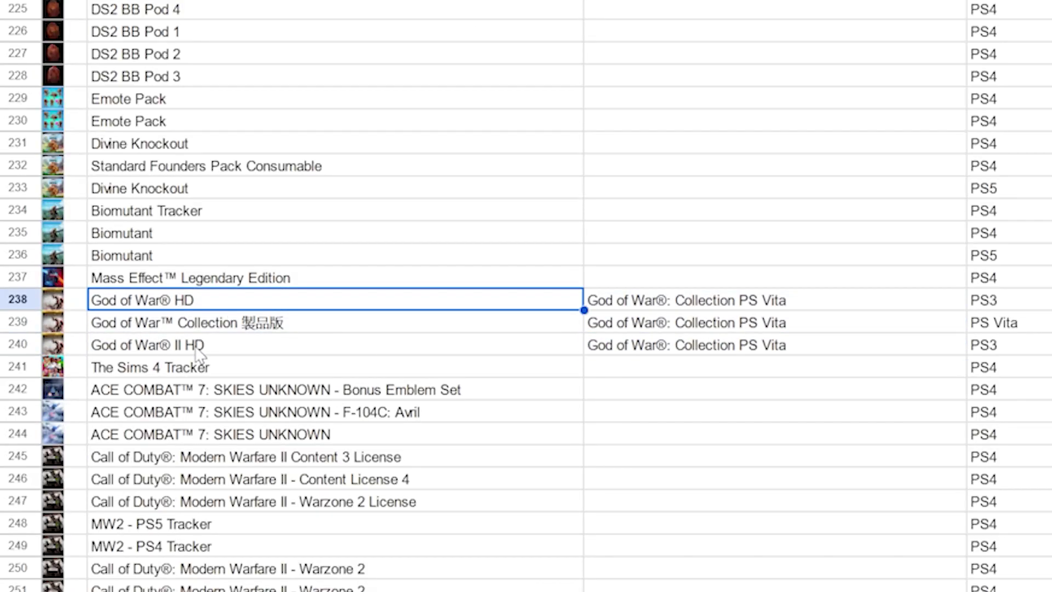
left_click_drag(674, 305, 461, 350)
left_click(307, 346)
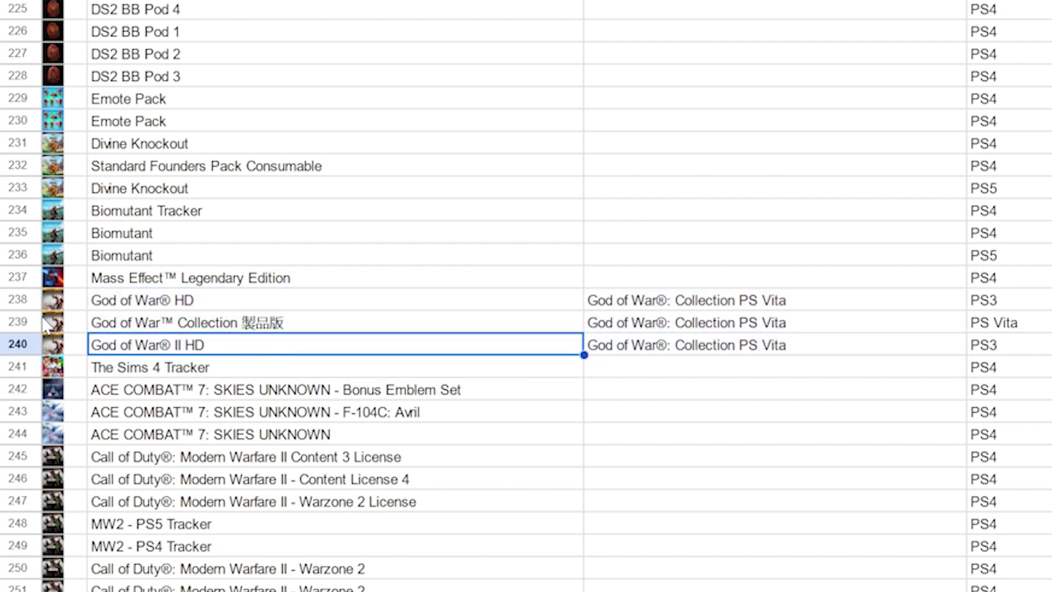
left_click_drag(115, 305, 162, 349)
left_click(685, 305)
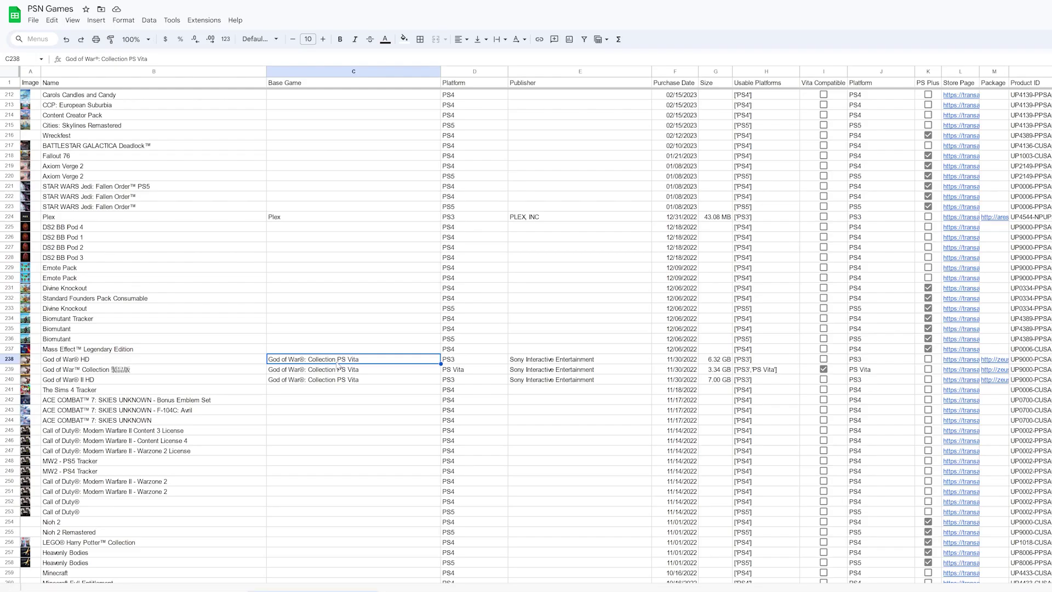
left_click(329, 345)
Compare the names of the three Tom Clancy's Splinter Cell entries with their Base Game values
left_click(265, 308)
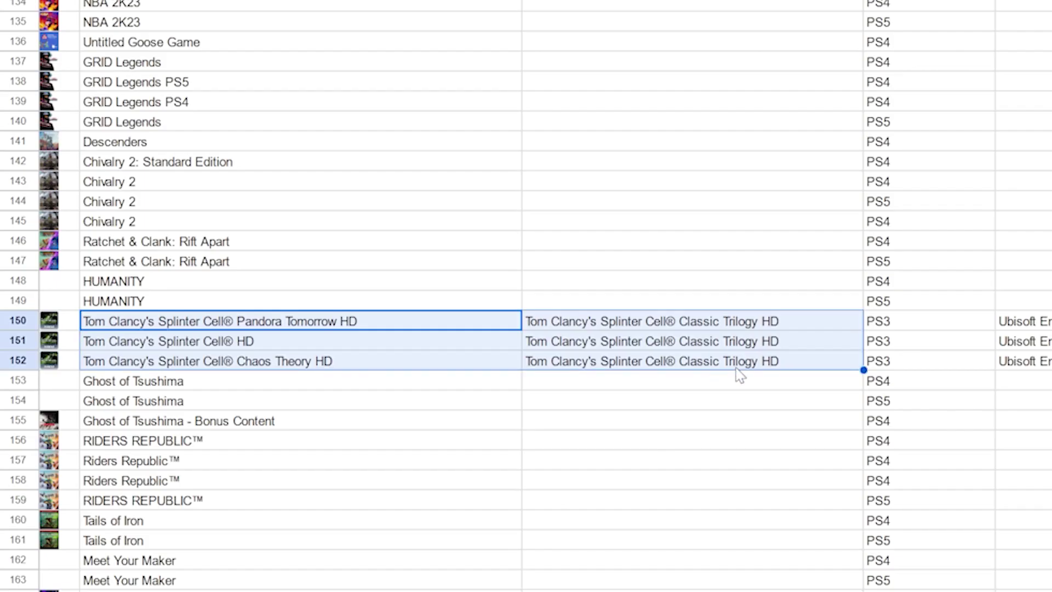
left_click(441, 329)
left_click_drag(417, 325, 755, 362)
left_click(299, 367)
left_click_drag(211, 323, 534, 359)
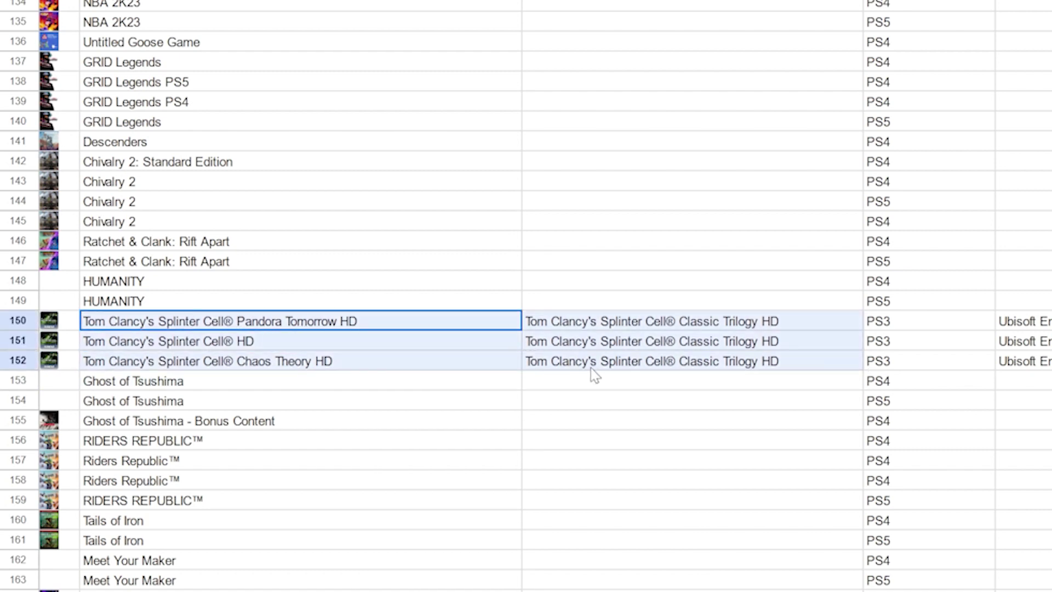
left_click(669, 371)
scroll(688, 265, "up", 12)
left_click_drag(556, 355, 359, 323)
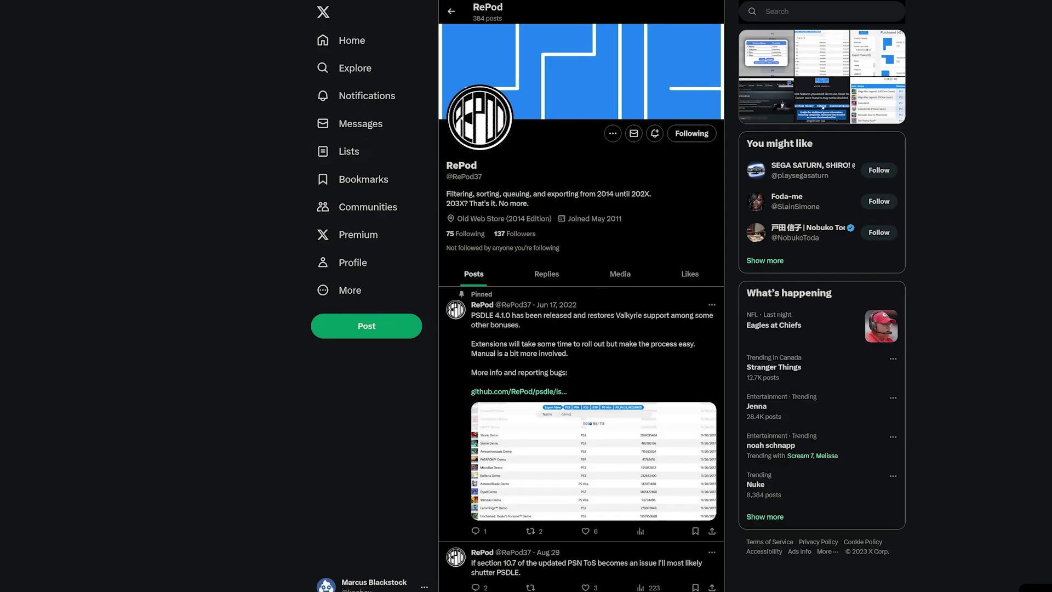
Switch to RePod's profile on X and read through the posts about PSDLE
left_click_drag(446, 176, 483, 177)
left_click(476, 187)
scroll(320, 315, "down", 5)
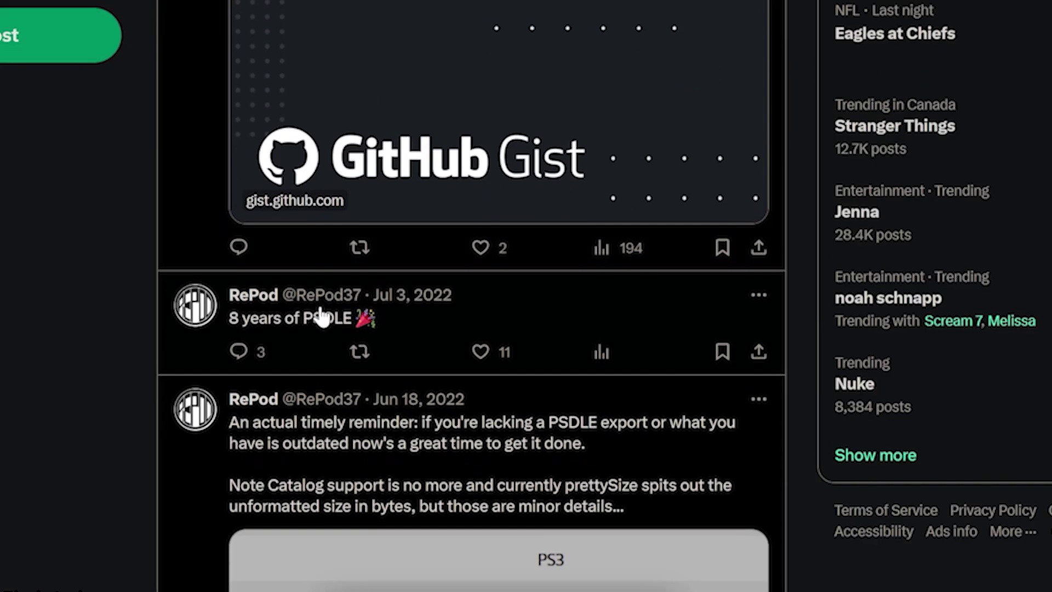